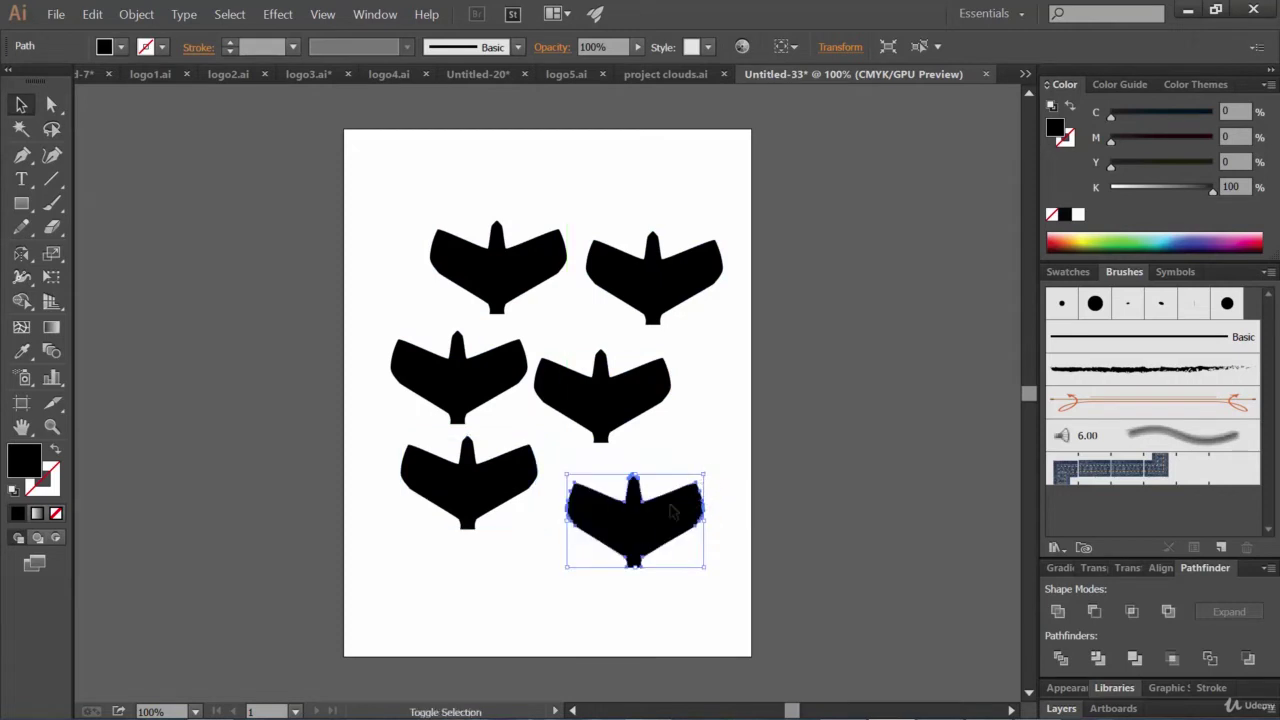
# Scale down the lower-right bird silhouette and move it to the empty area near the top of the artboard.
pyautogui.moveTo(704, 473); pyautogui.dragTo(660, 521)
pyautogui.click(633, 535)
pyautogui.moveTo(704, 473); pyautogui.dragTo(566, 190)
# Scale down the two bird silhouettes in the upper row, shifting the right-hand one closer to the artboard's right edge.
pyautogui.click(676, 292)
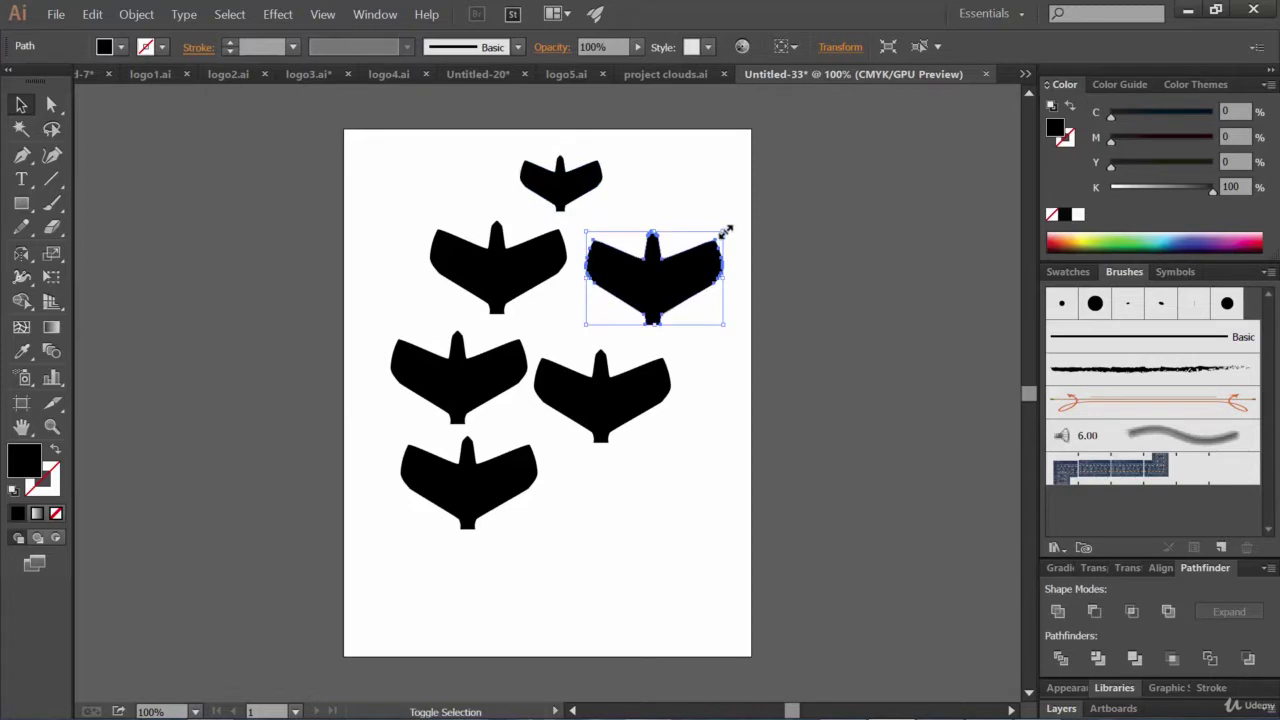
pyautogui.moveTo(723, 232); pyautogui.dragTo(680, 262)
pyautogui.moveTo(613, 299); pyautogui.dragTo(688, 290)
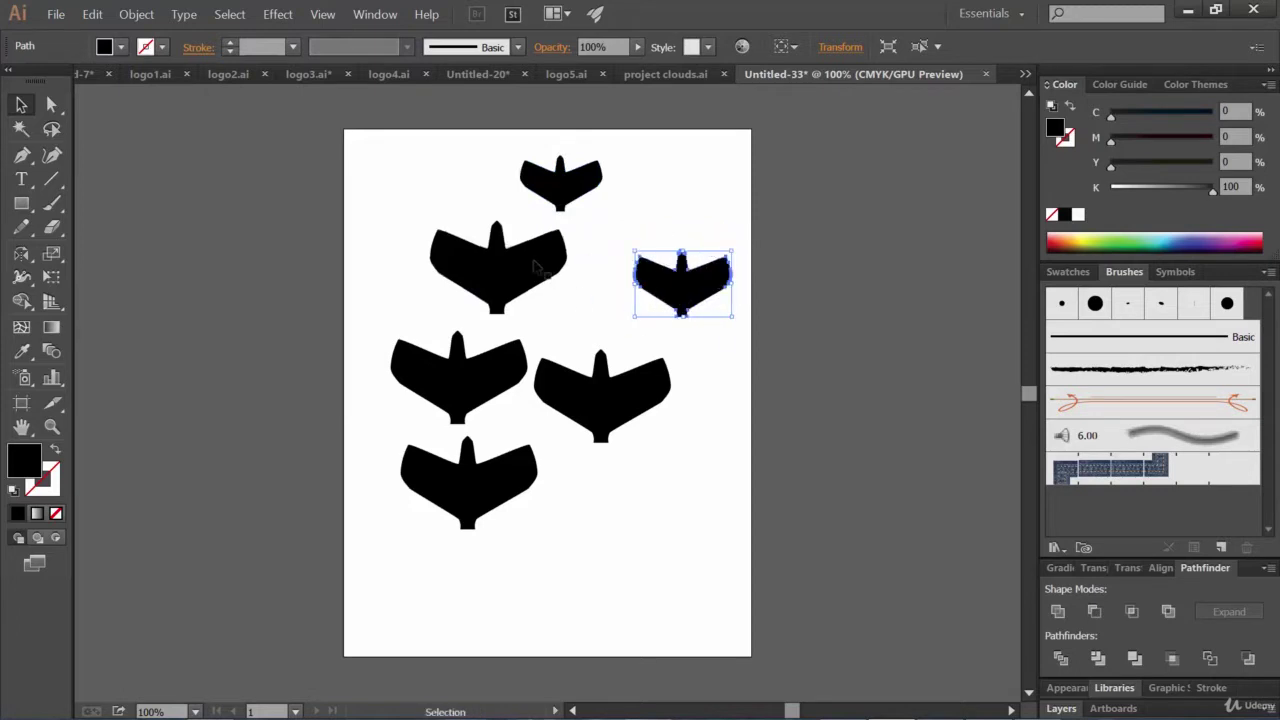
pyautogui.click(545, 268)
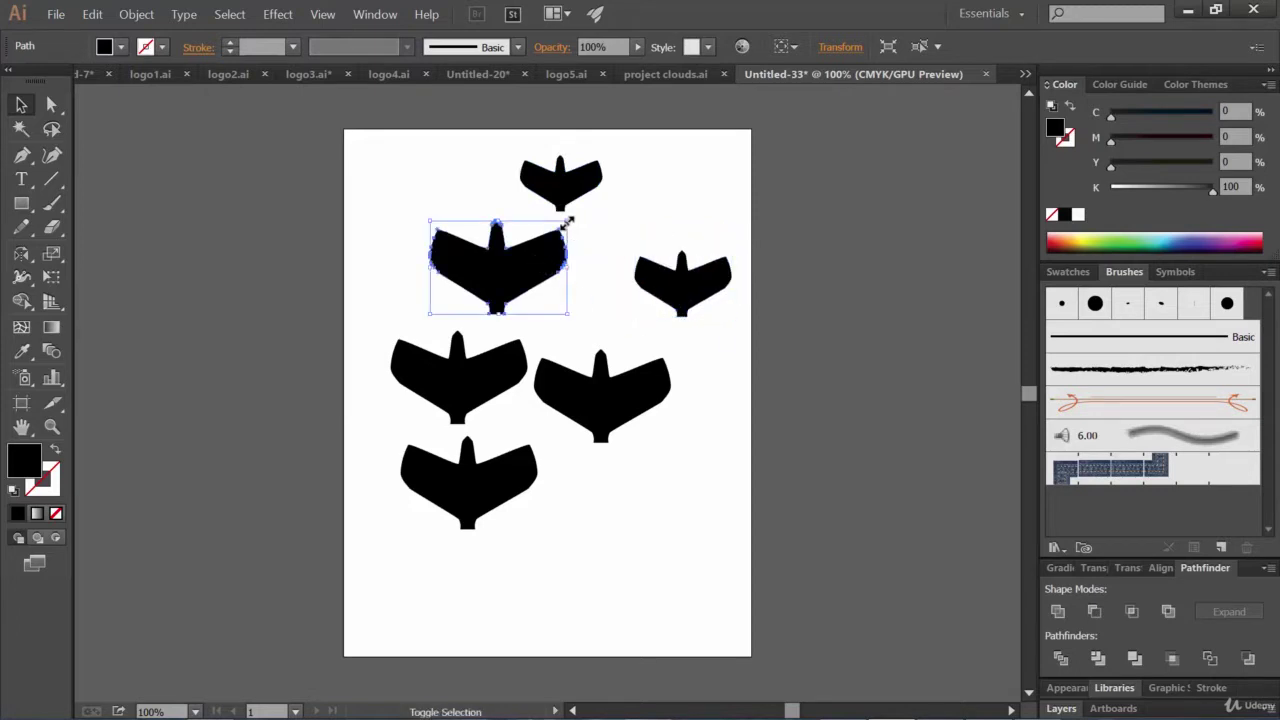
pyautogui.moveTo(566, 222); pyautogui.dragTo(489, 262)
pyautogui.click(700, 450)
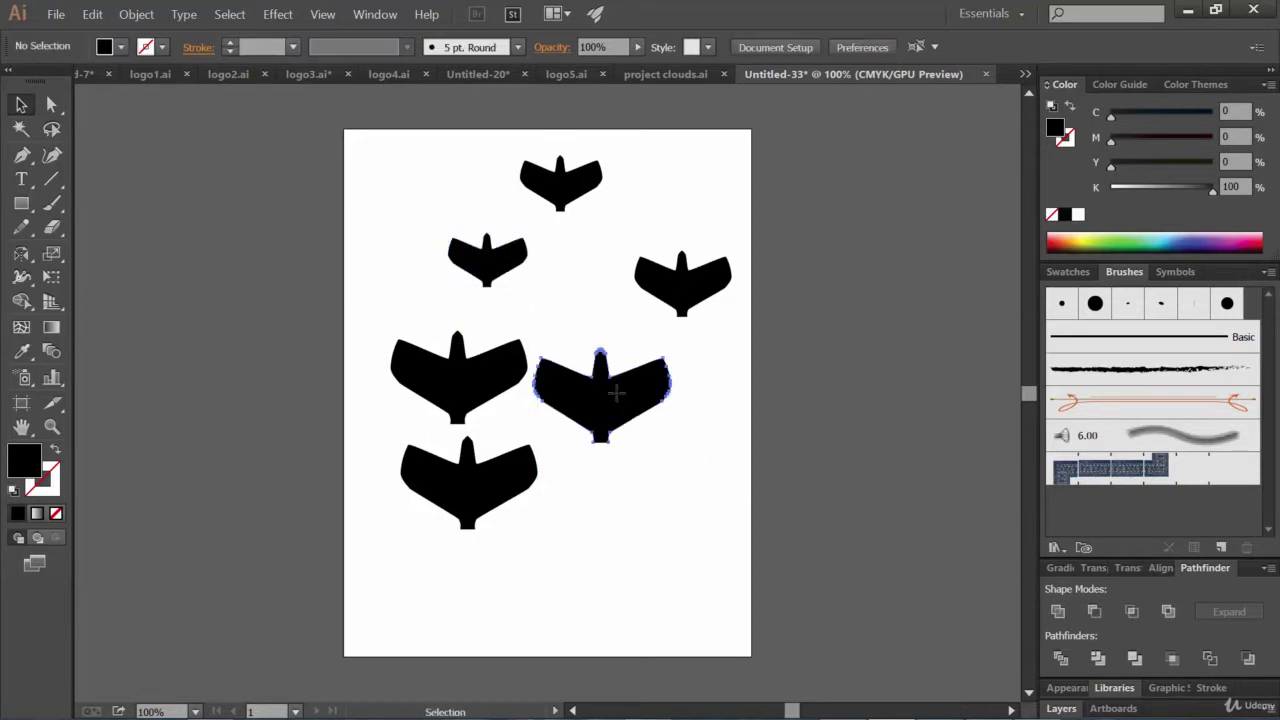
# Move the large bird silhouette right of the artboard's centre slightly upward and clear the selection.
pyautogui.click(616, 393)
pyautogui.moveTo(616, 393); pyautogui.dragTo(628, 350)
pyautogui.click(663, 468)
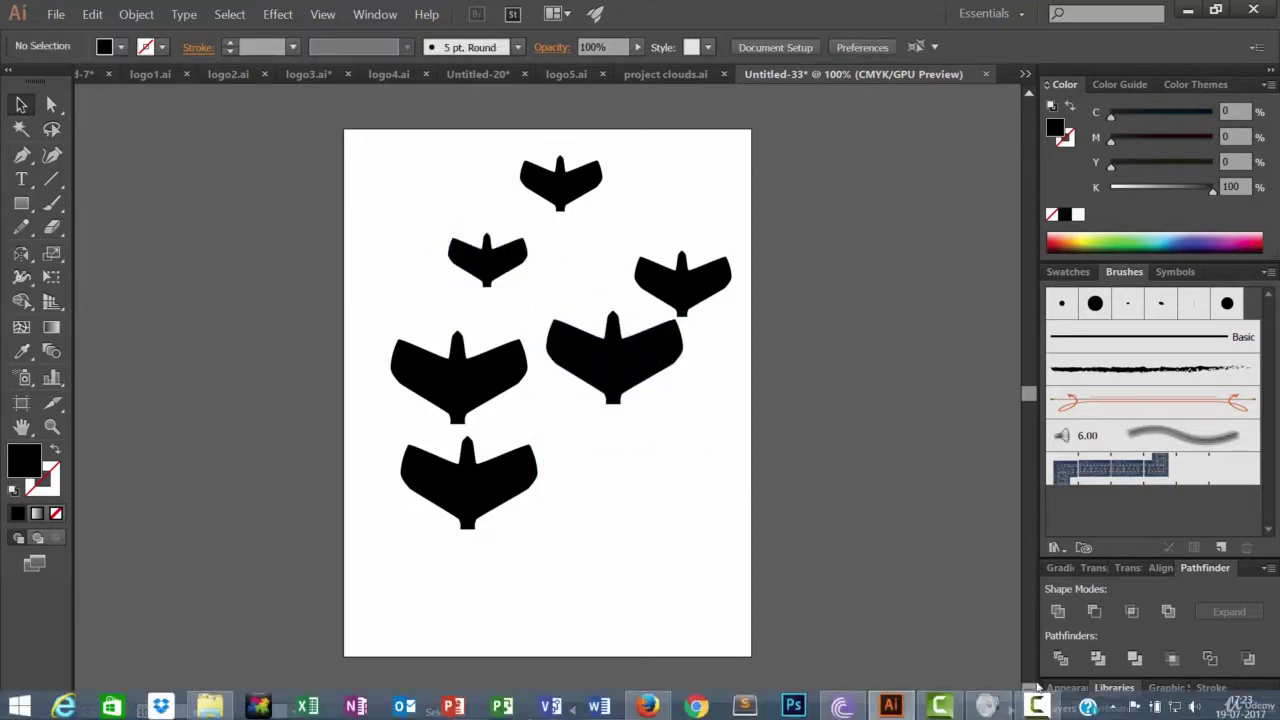
pyautogui.click(1038, 709)
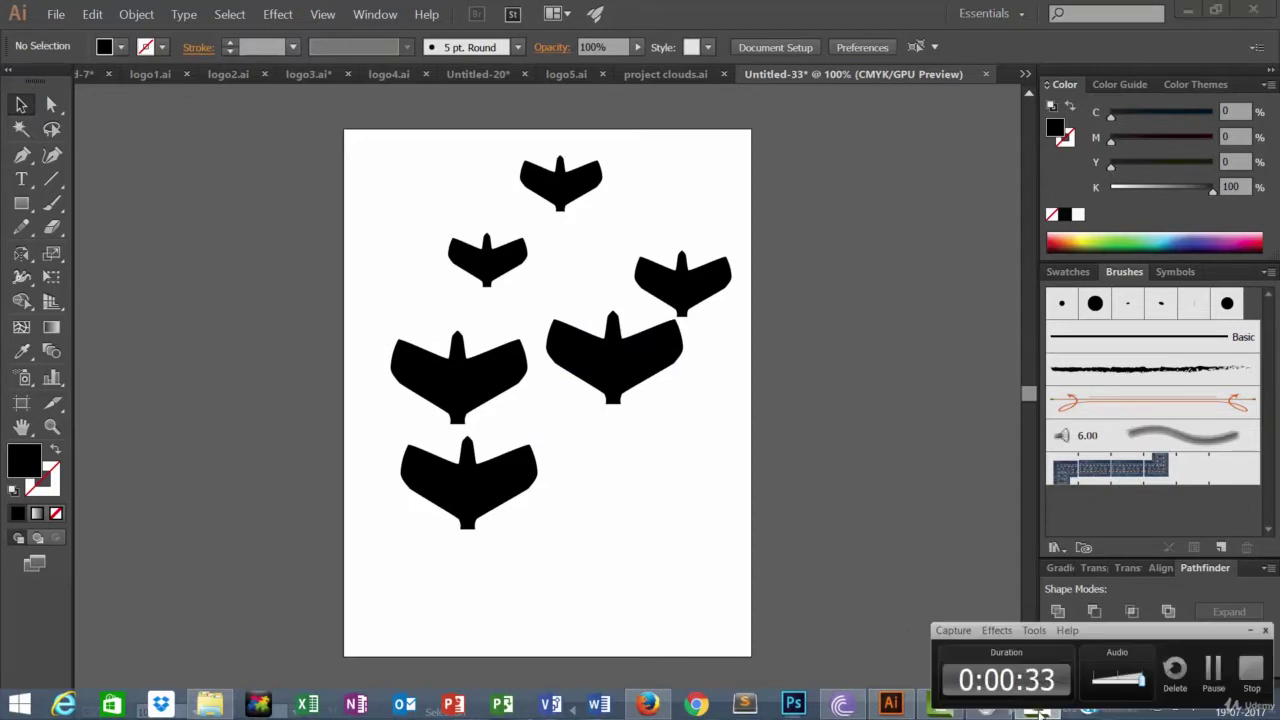
pyautogui.click(1040, 713)
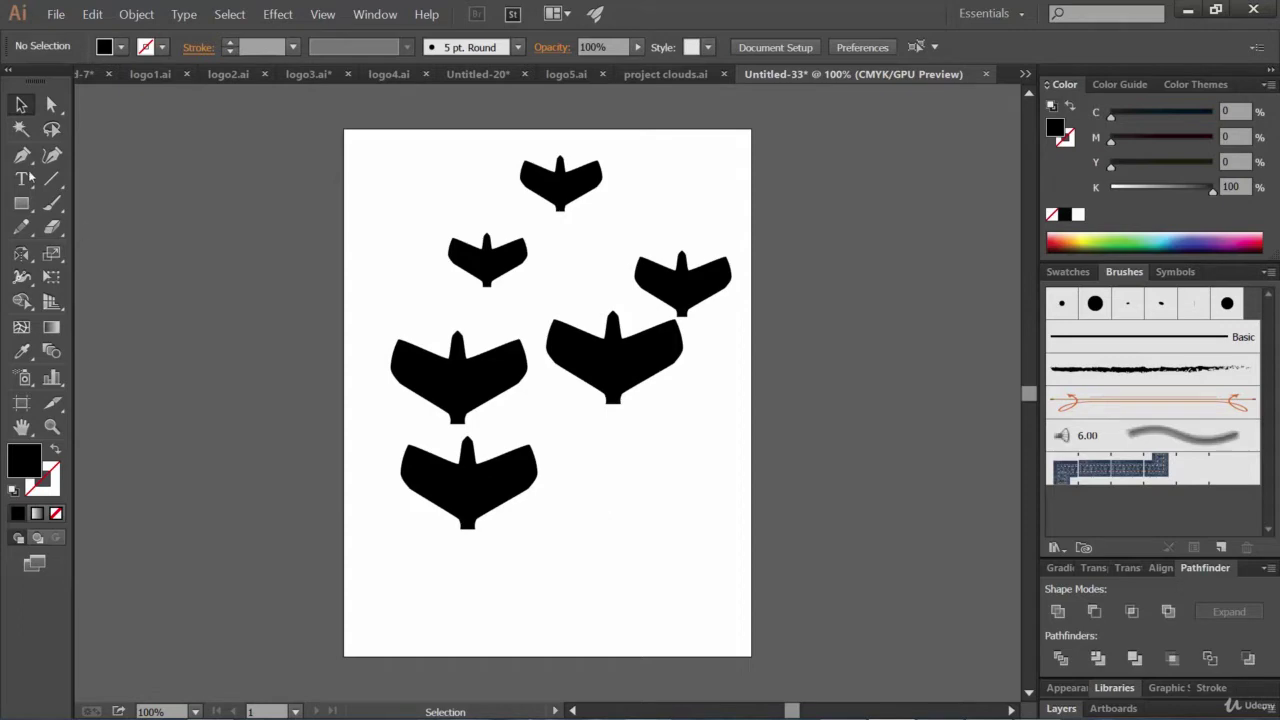
# Create a new blank document with the offered settings.
pyautogui.click(92, 14)
pyautogui.click(70, 31)
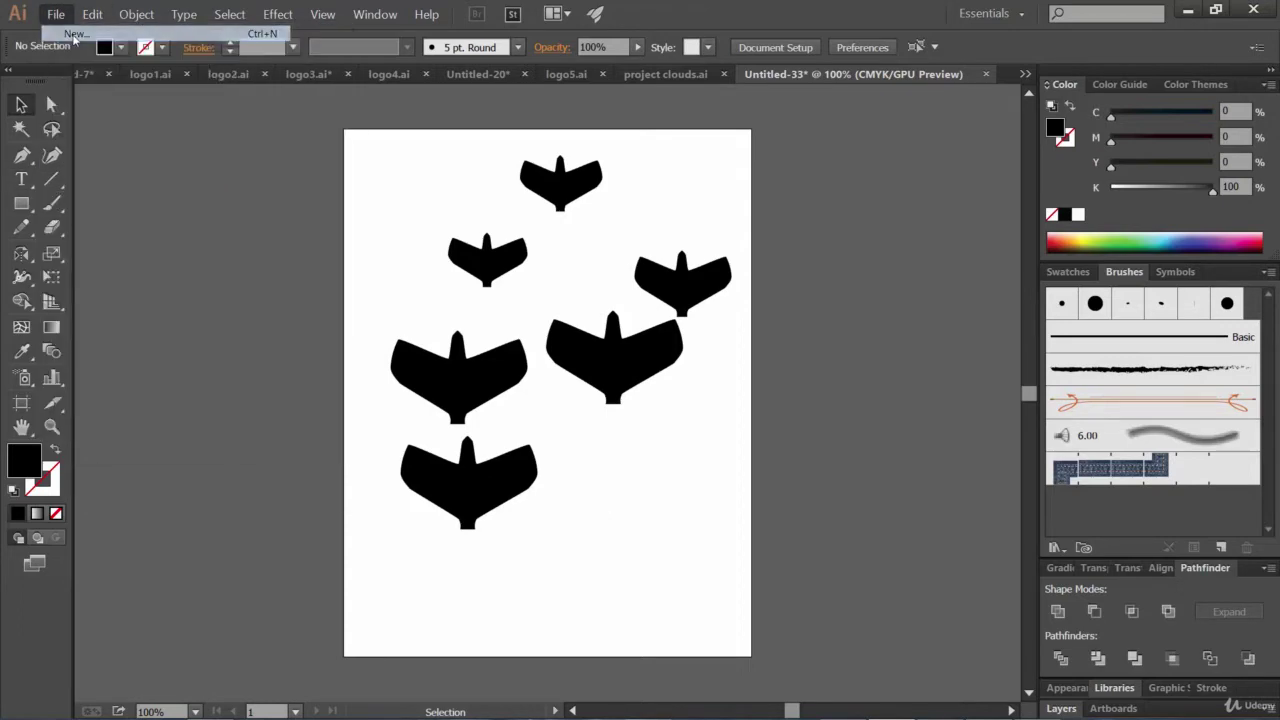
pyautogui.click(726, 603)
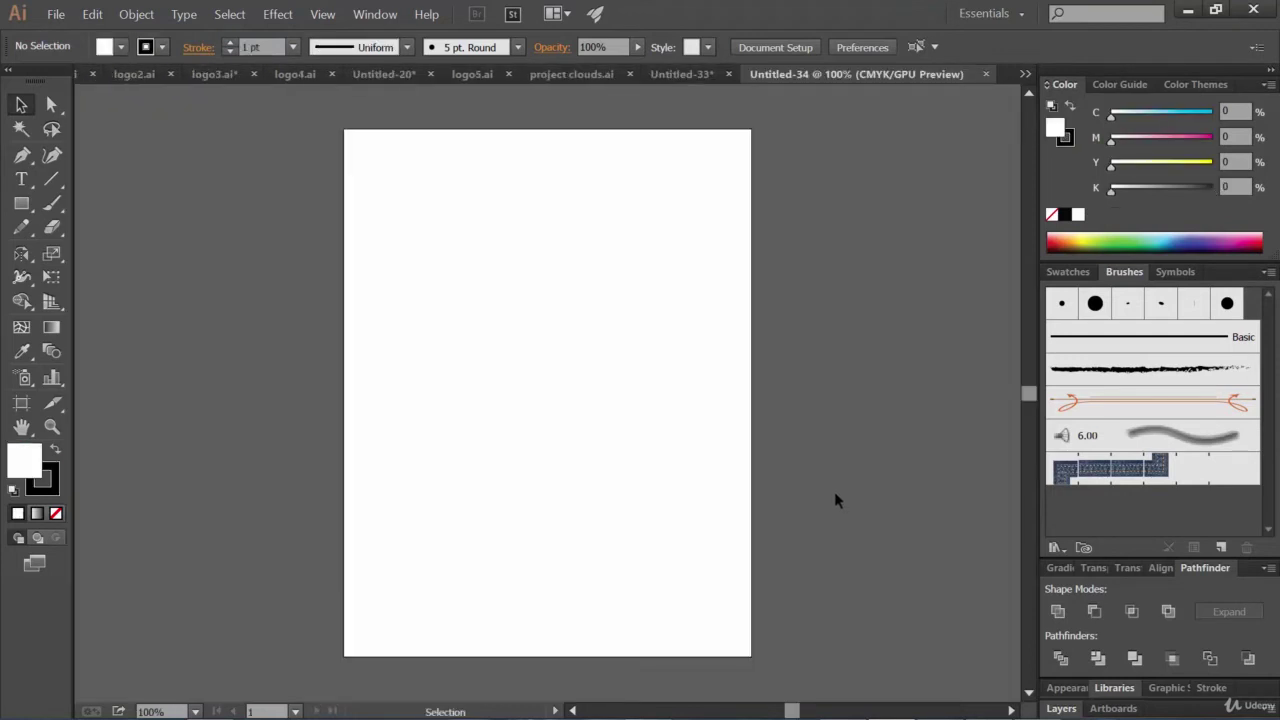
# Draw a large circle with the Ellipse tool in the upper middle of the artboard.
pyautogui.click(21, 204)
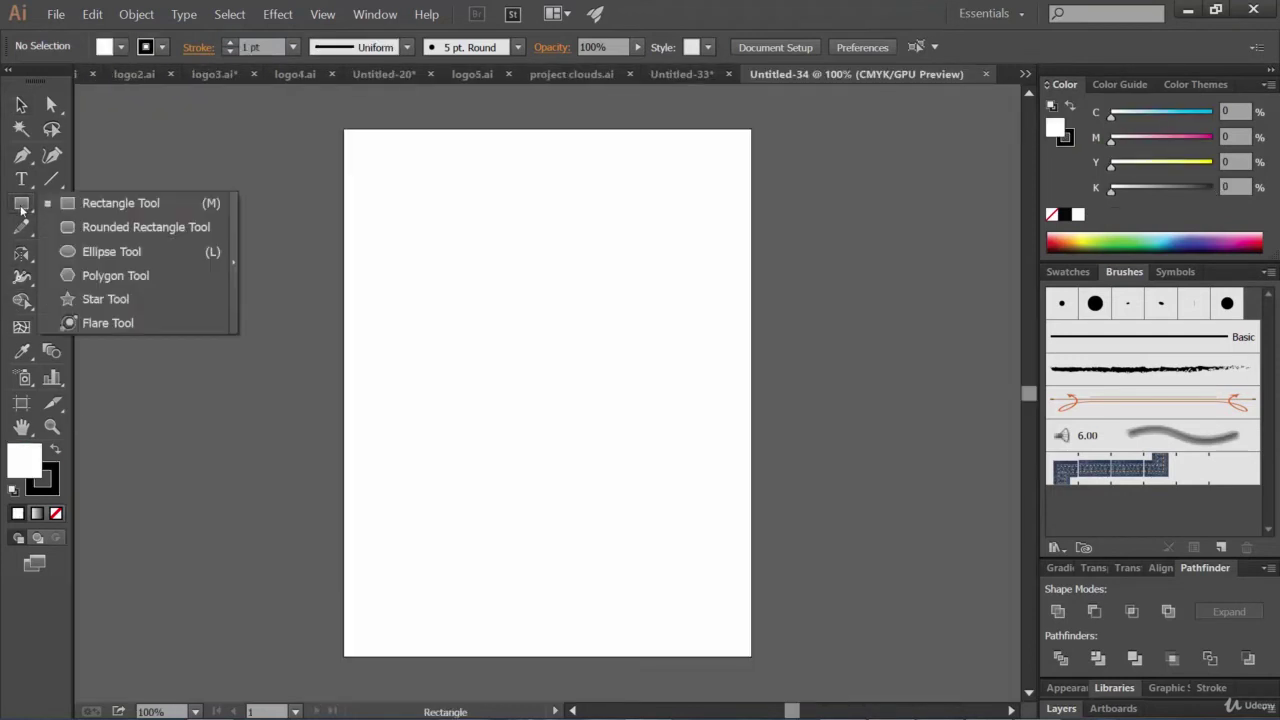
pyautogui.click(100, 251)
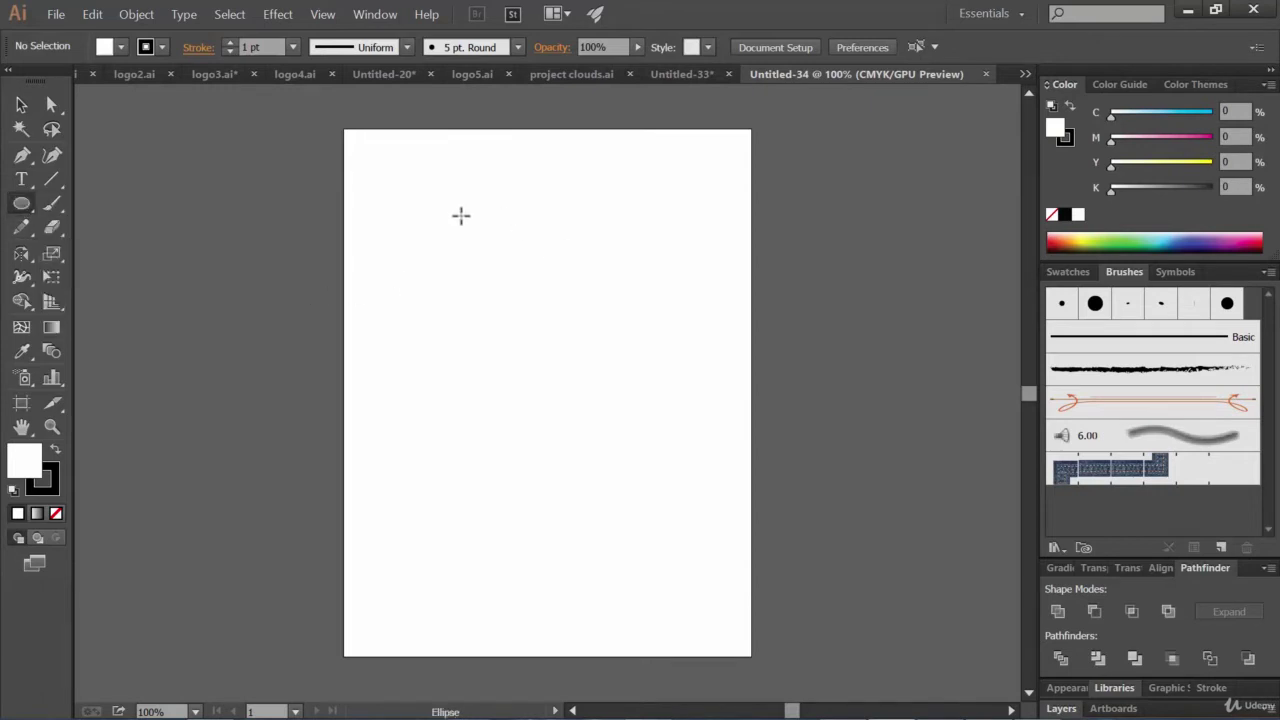
pyautogui.moveTo(443, 209); pyautogui.dragTo(609, 446)
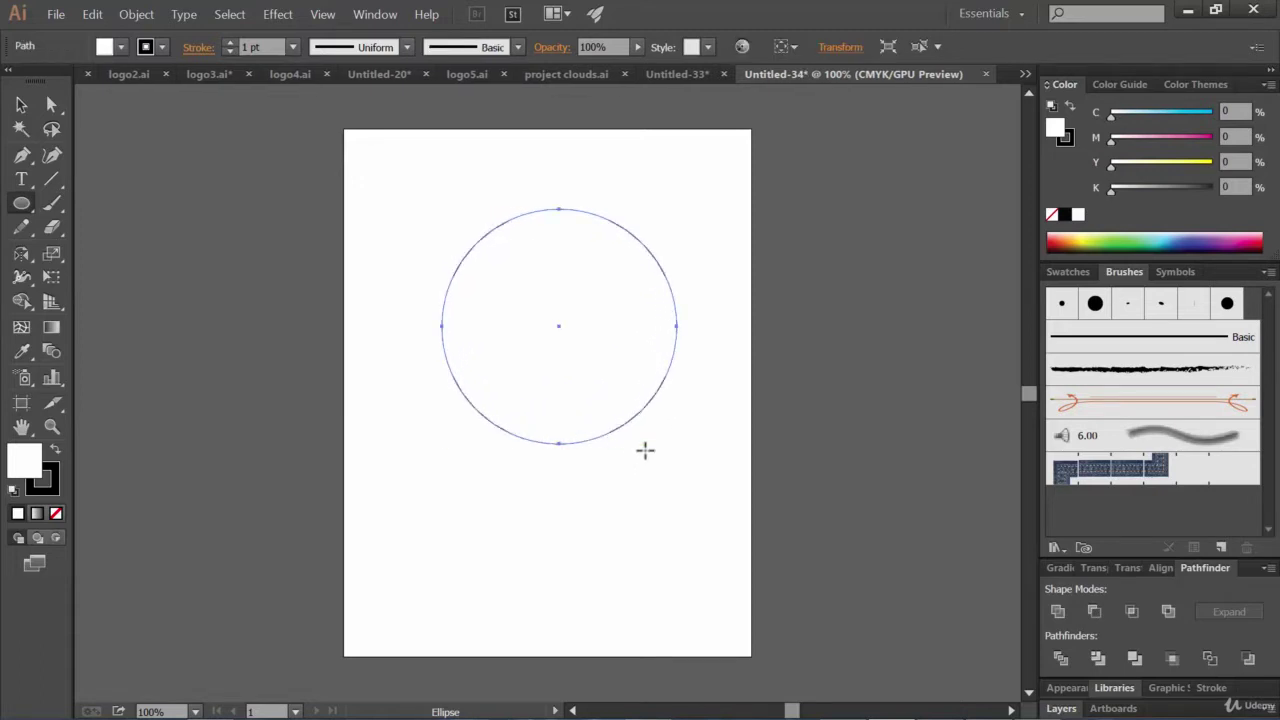
# Shift the circle slightly down and left, and widen its stroke at the top anchor to about 76 pt with the Width tool.
pyautogui.click(21, 104)
pyautogui.moveTo(610, 291); pyautogui.dragTo(603, 328)
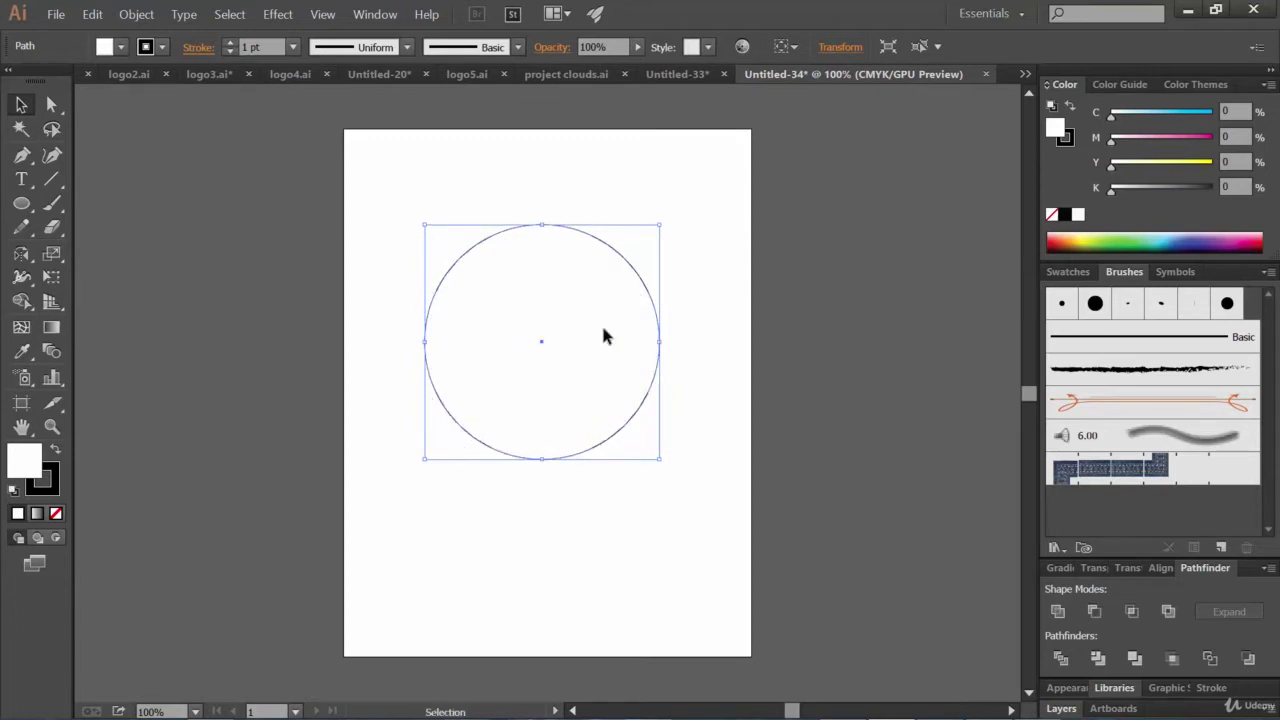
pyautogui.click(22, 283)
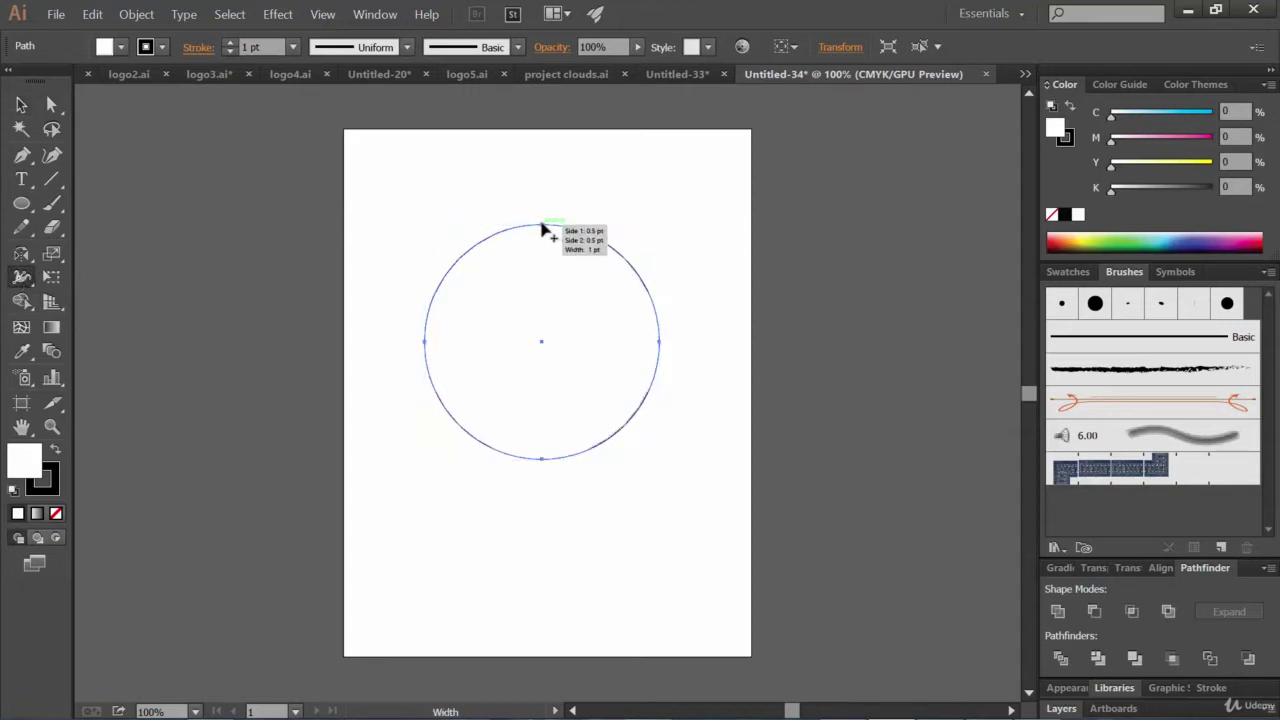
pyautogui.moveTo(542, 228); pyautogui.dragTo(545, 204)
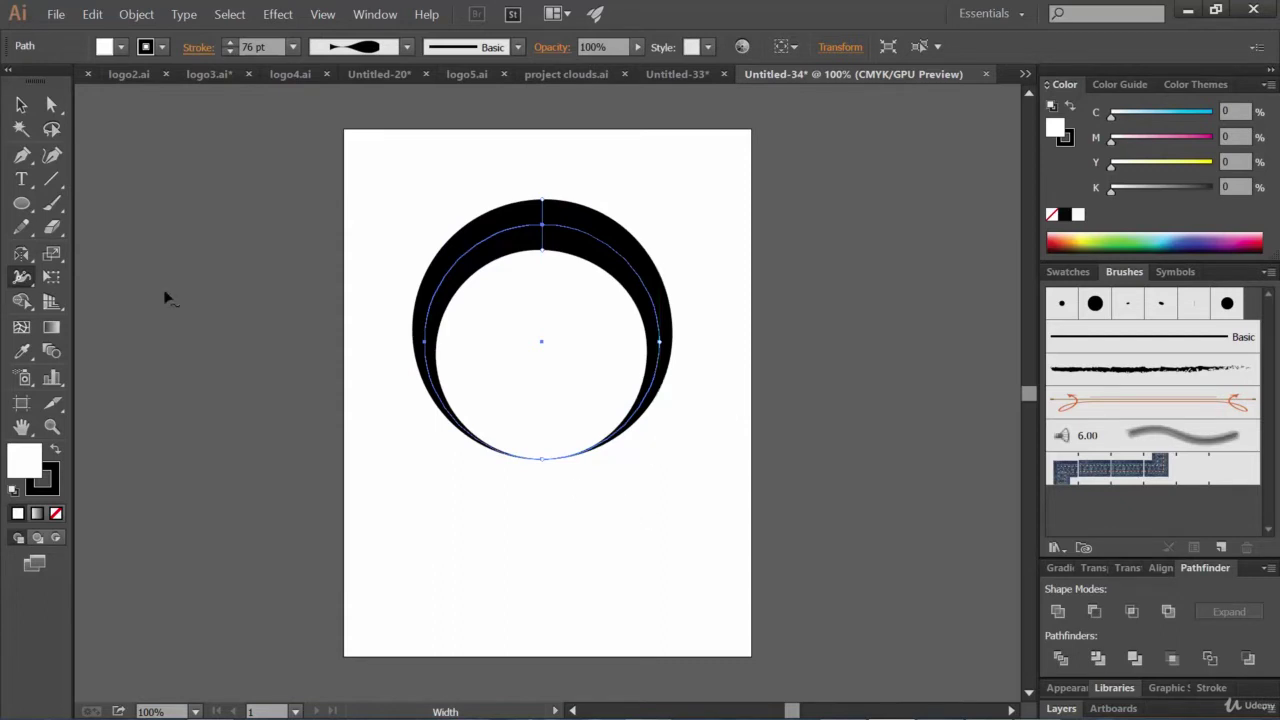
# Draw a small eye circle in the left half of the face and set its stroke weight to 2 pt.
pyautogui.click(21, 203)
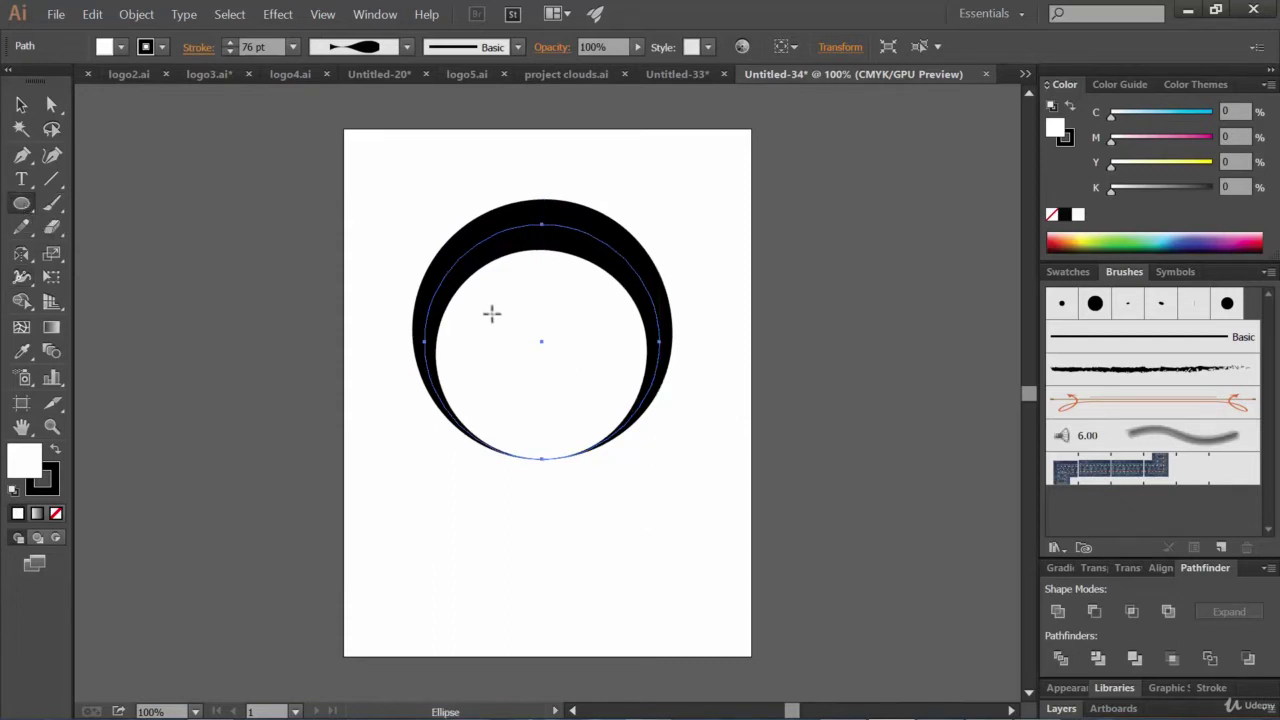
pyautogui.moveTo(482, 321); pyautogui.dragTo(515, 353)
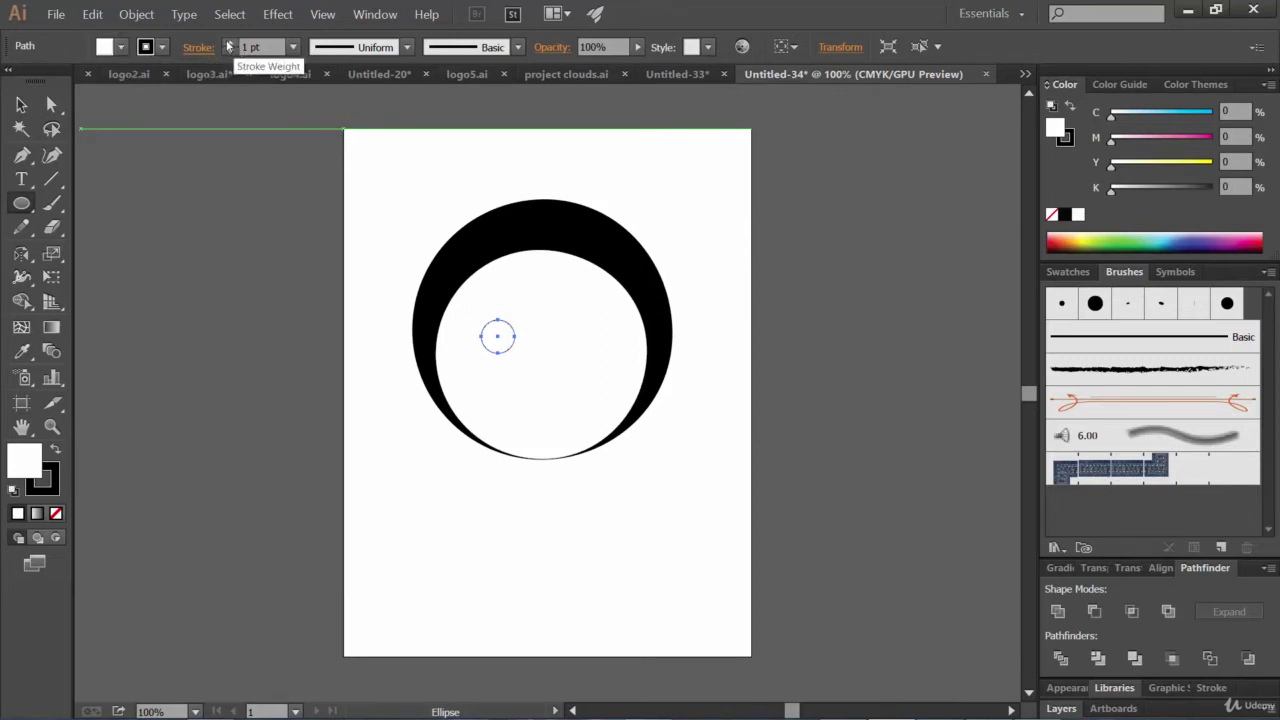
pyautogui.click(229, 42)
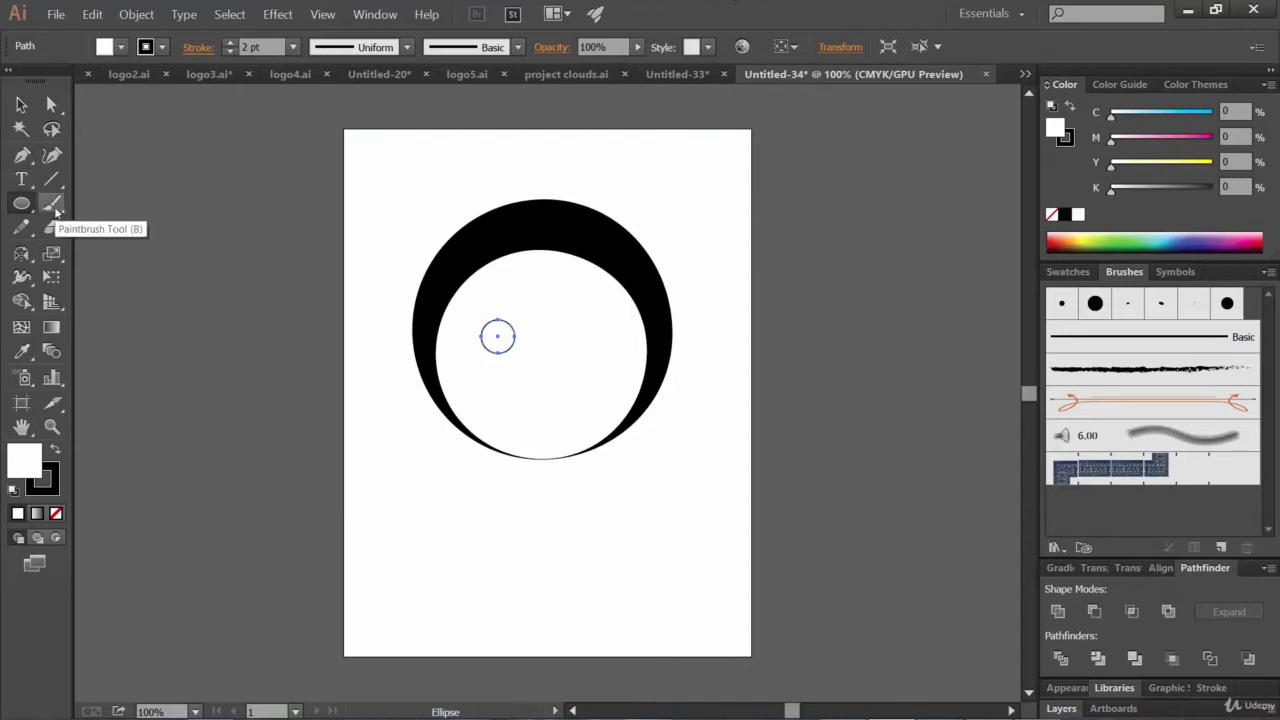
# Duplicate the small eye circle horizontally to the right side of the face as the second eye.
pyautogui.click(21, 105)
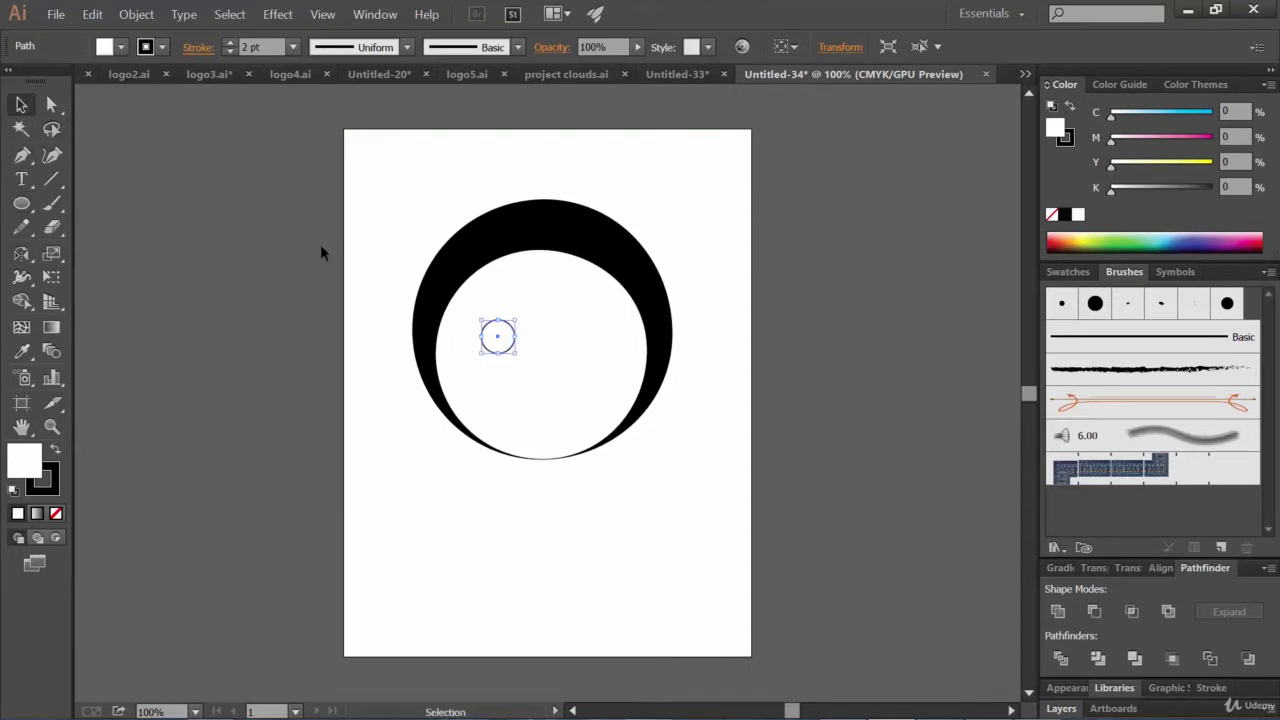
pyautogui.moveTo(510, 339); pyautogui.dragTo(578, 340)
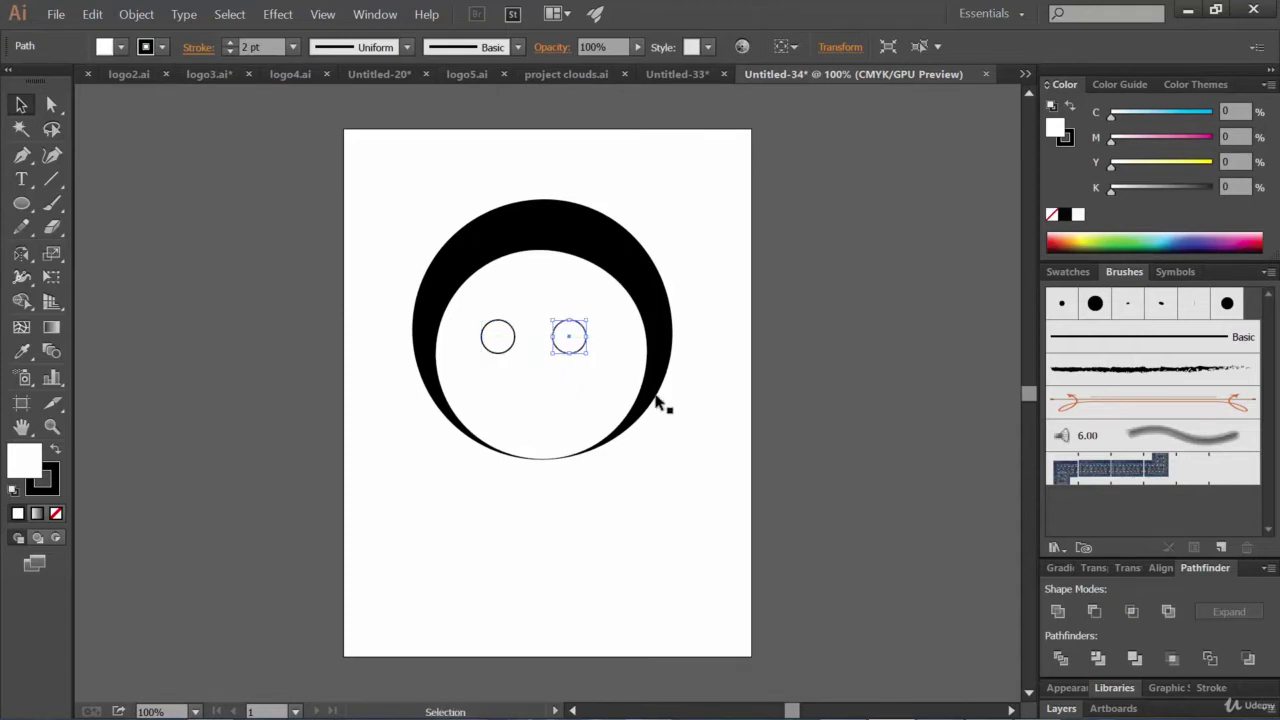
pyautogui.click(687, 430)
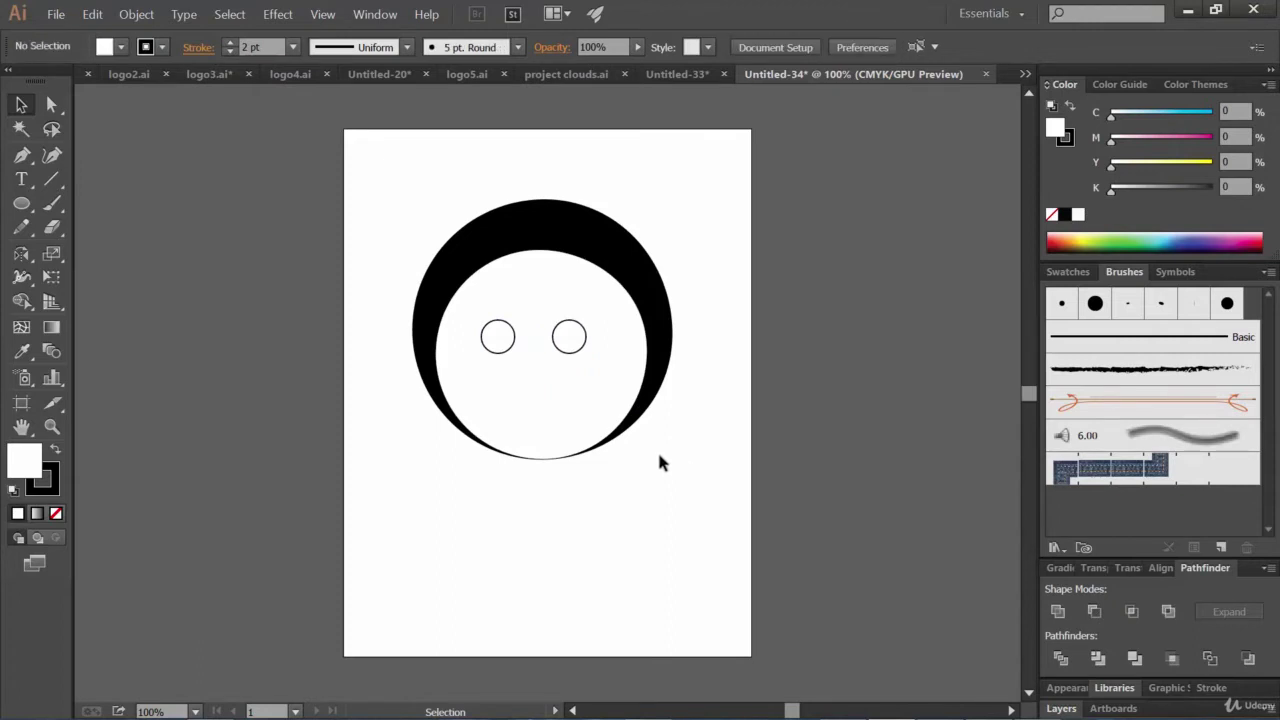
# Duplicate the left eye circle and scale the copy down to a pupil placed inside the left eye.
pyautogui.hotkey('ctrl', '=')
pyautogui.hotkey('ctrl', '=')
pyautogui.hotkey('ctrl', '=')
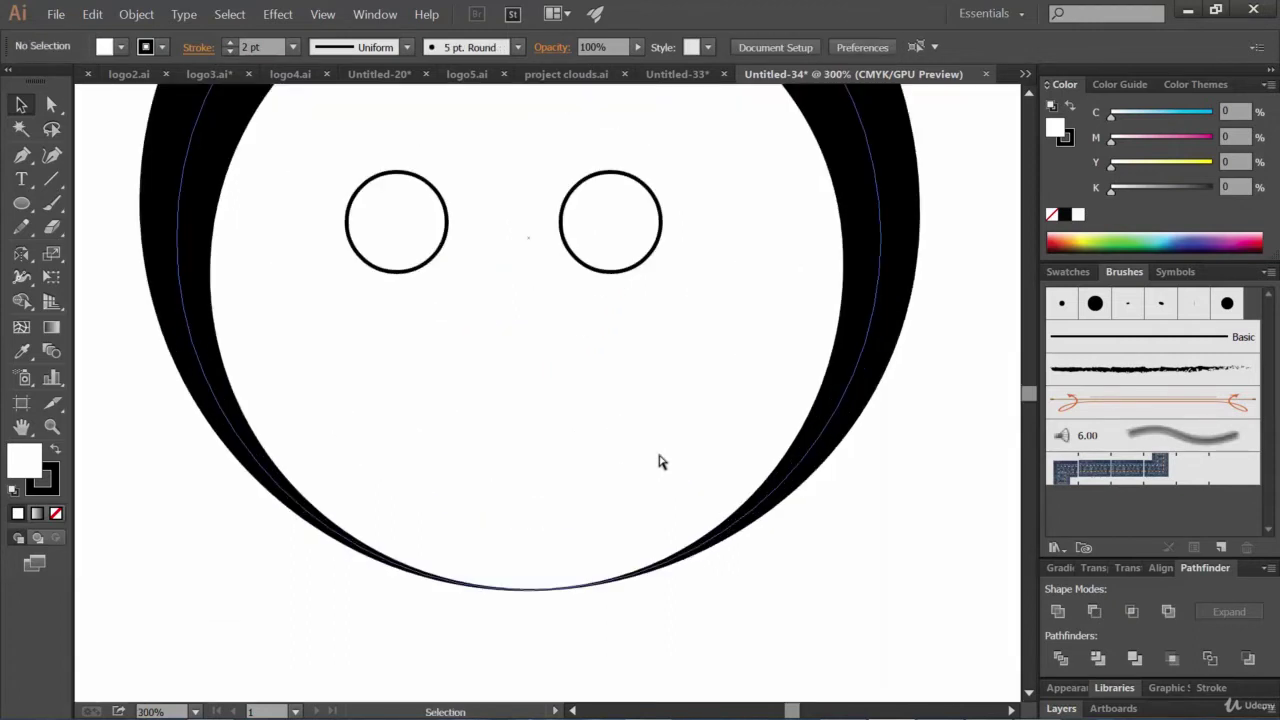
pyautogui.moveTo(474, 366); pyautogui.dragTo(513, 445)
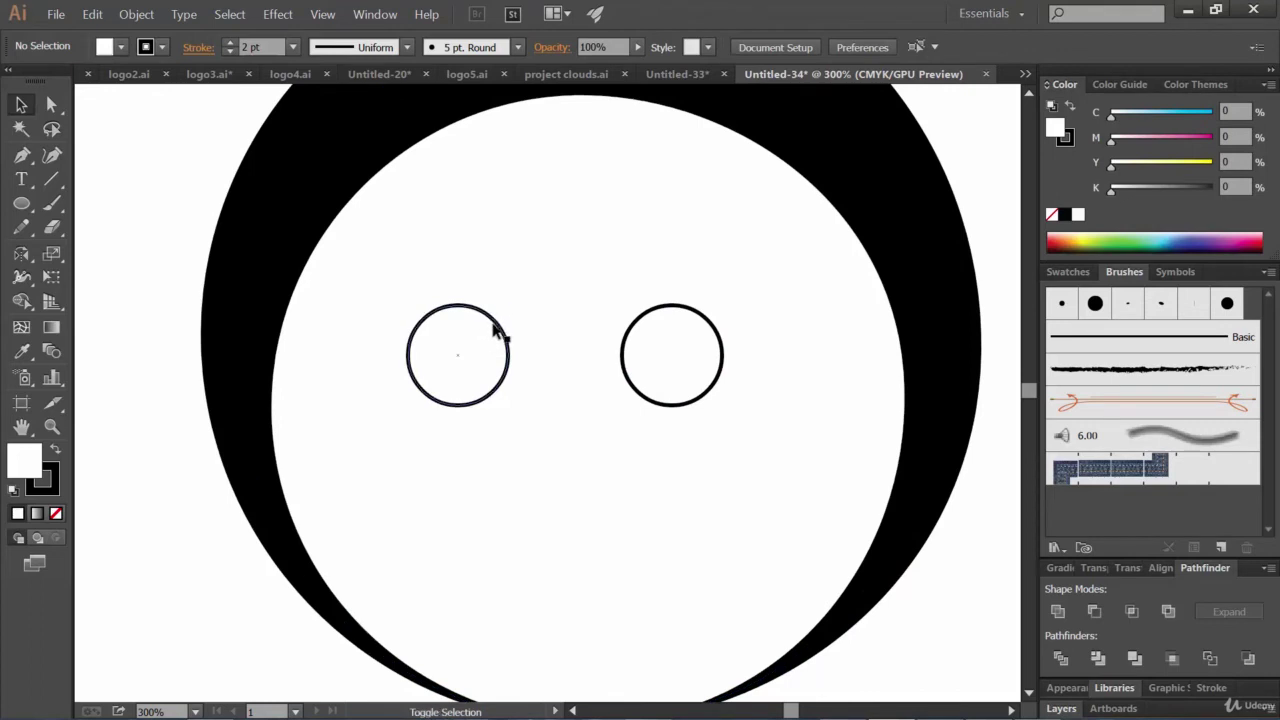
pyautogui.moveTo(494, 331); pyautogui.dragTo(488, 349)
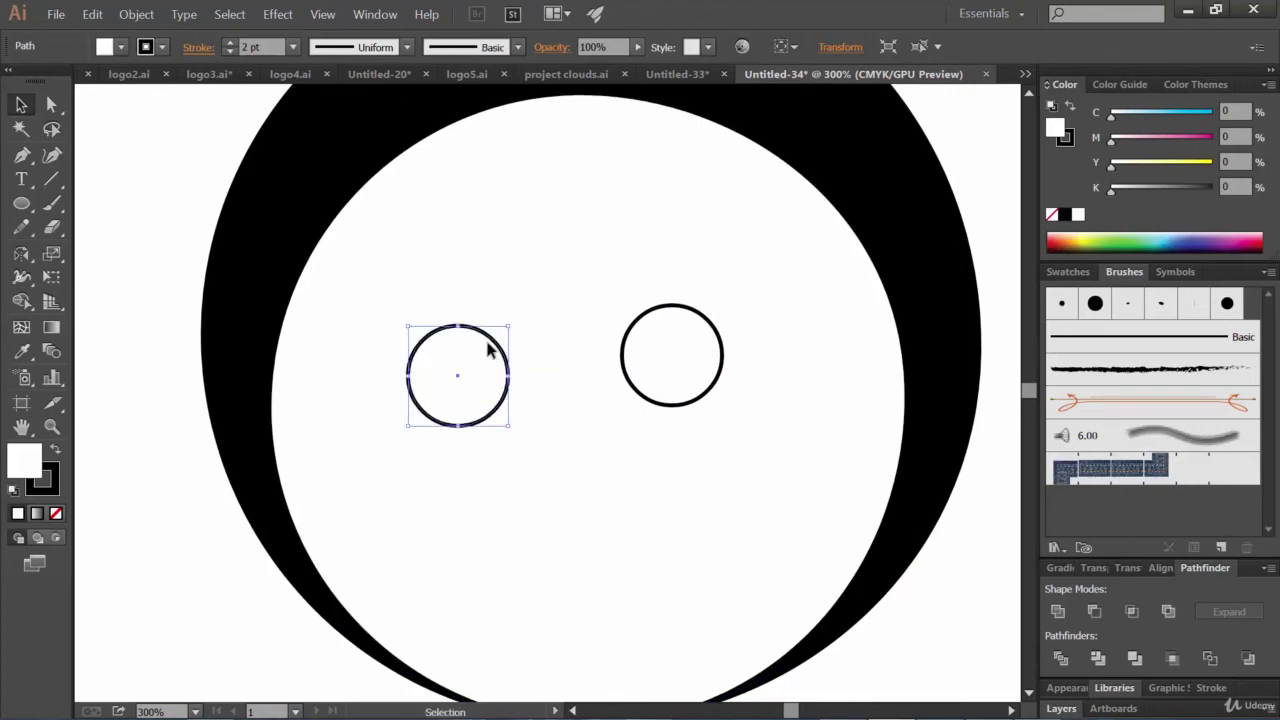
pyautogui.hotkey('ctrl', 'z')
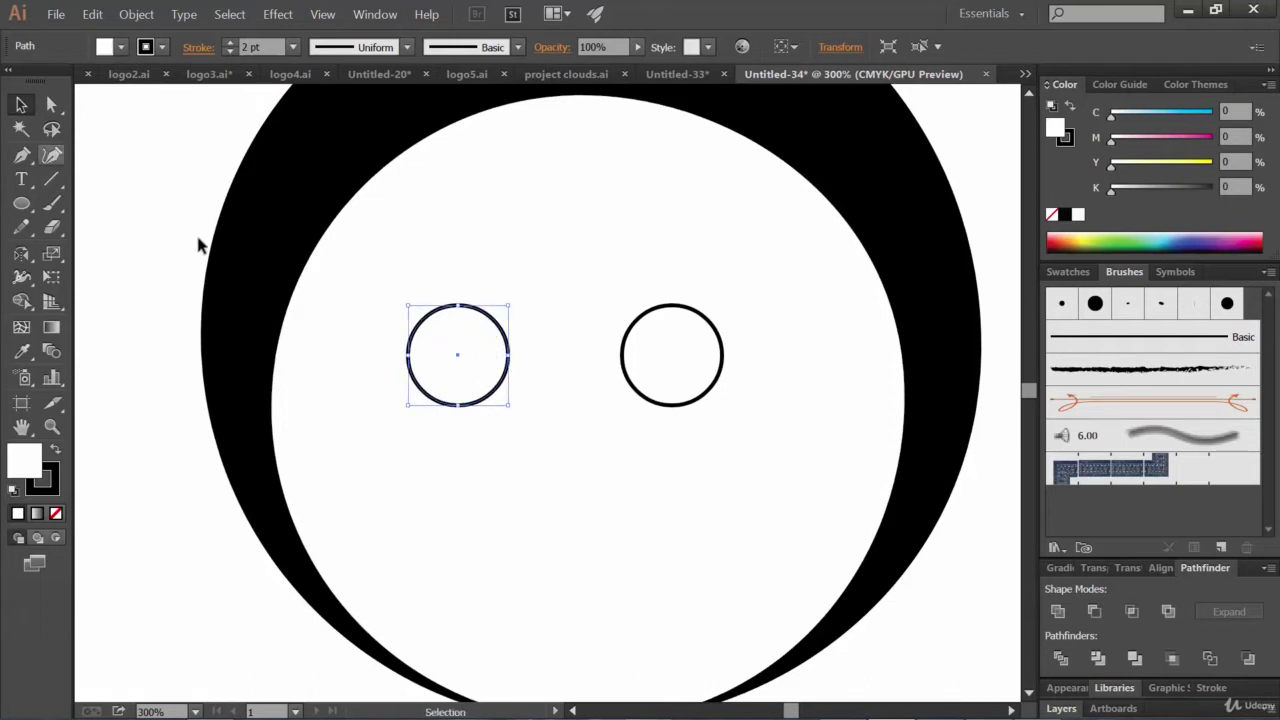
pyautogui.moveTo(471, 333); pyautogui.dragTo(522, 339)
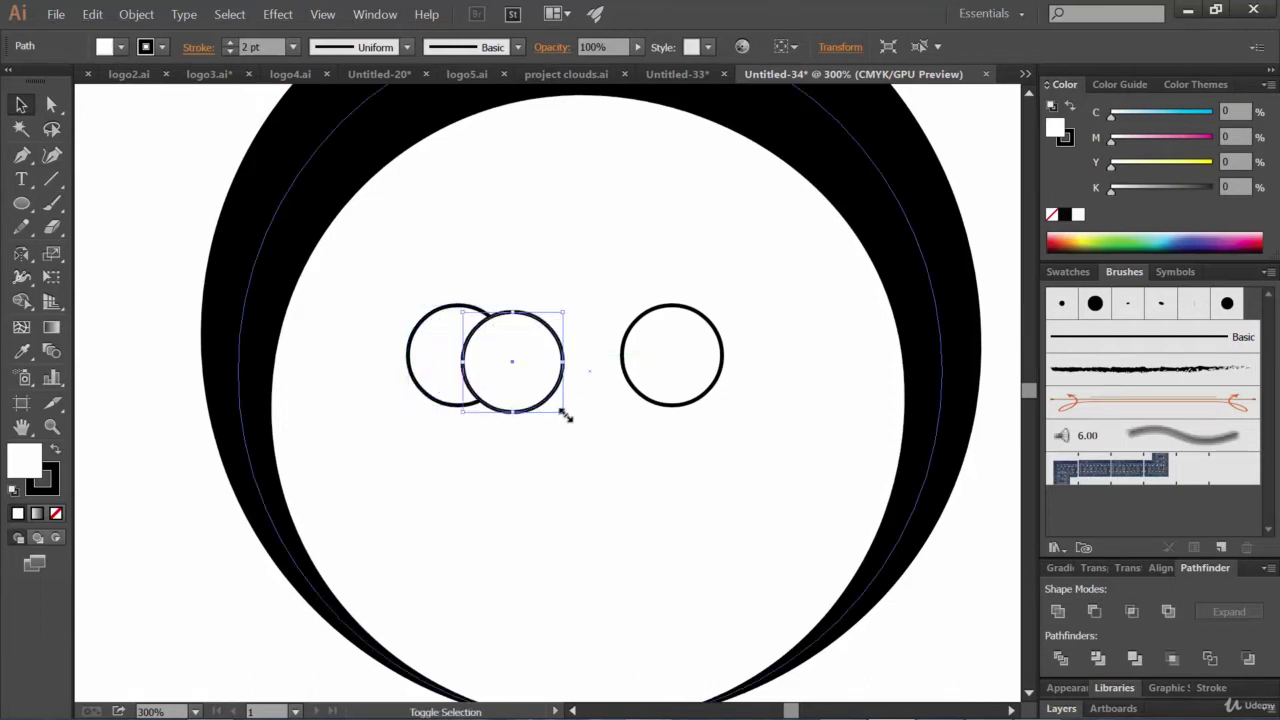
pyautogui.moveTo(563, 413); pyautogui.dragTo(472, 349)
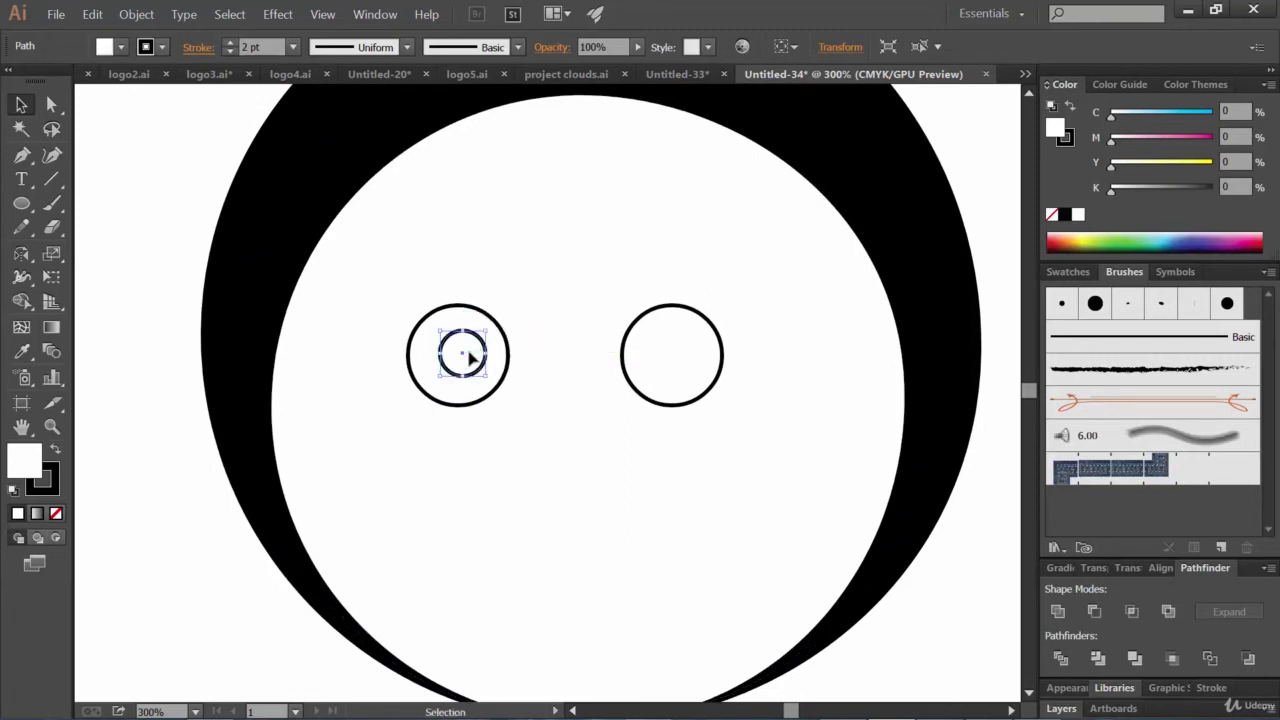
# Shrink the inner pupil circle slightly more and nudge it to the centre of the left eye.
pyautogui.press('Left')
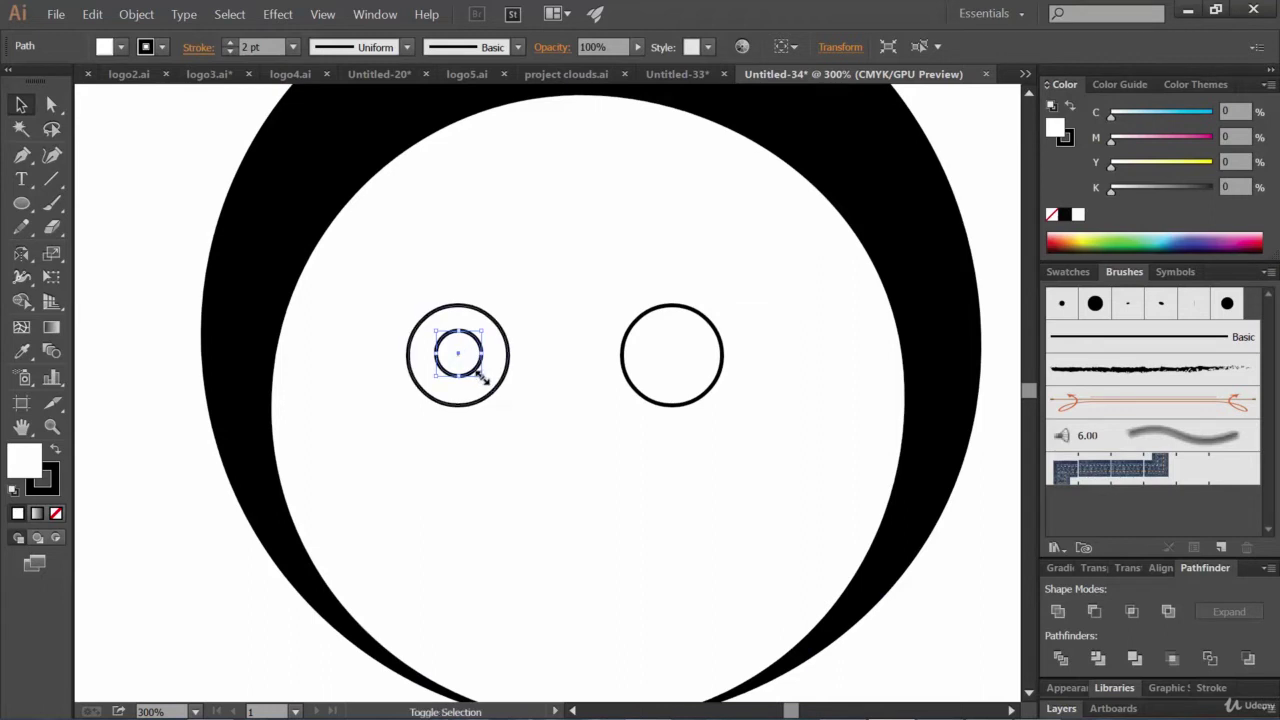
pyautogui.moveTo(480, 375); pyautogui.dragTo(474, 370)
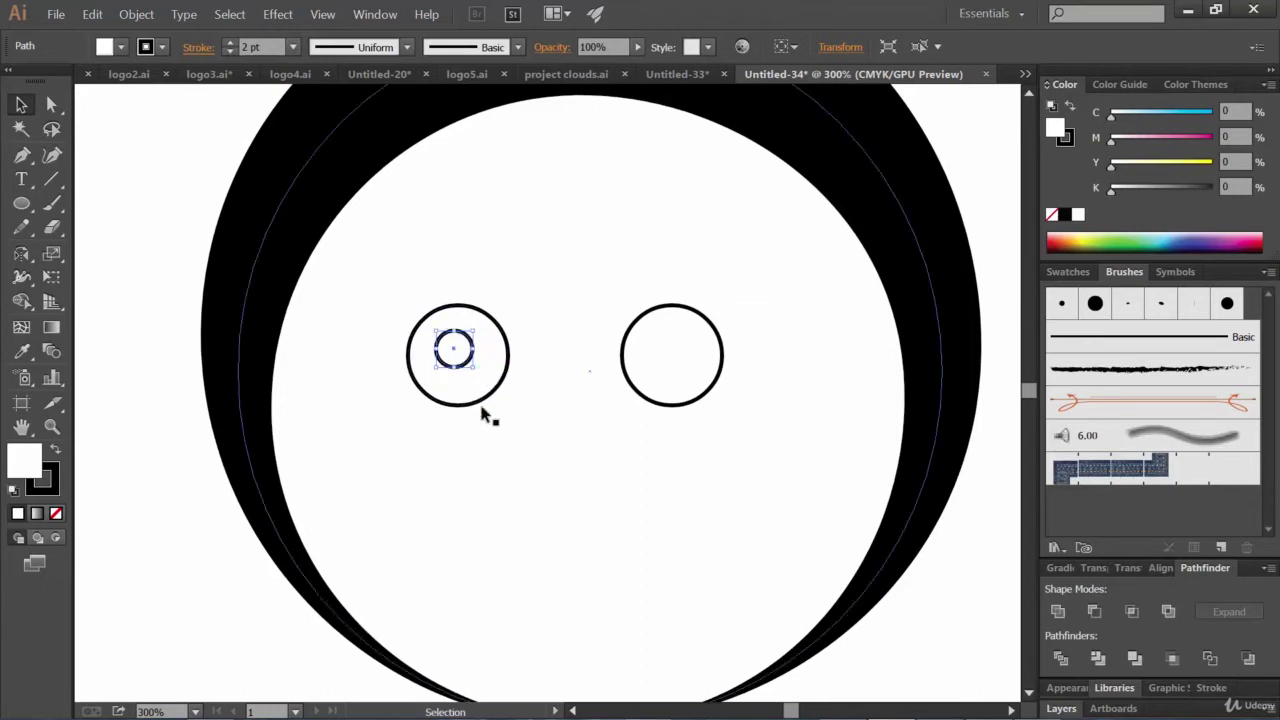
pyautogui.press('Down')
pyautogui.press('Right')
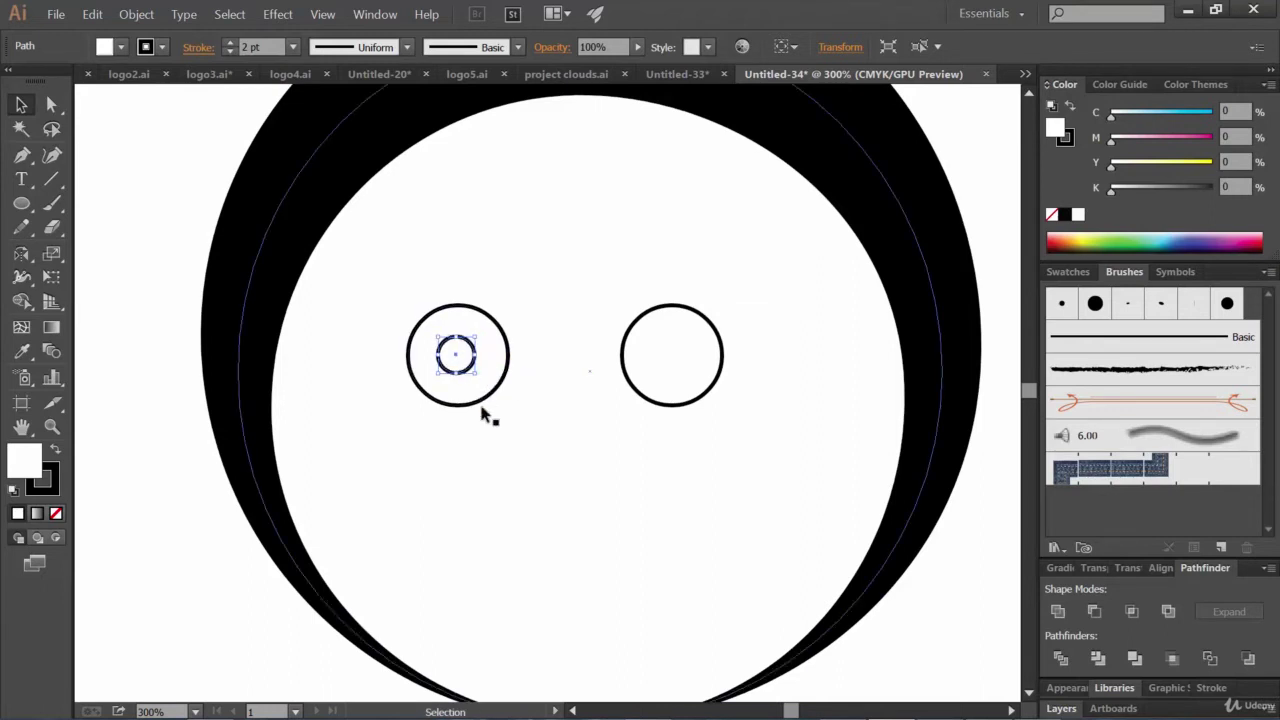
pyautogui.press('Down')
pyautogui.press('Down')
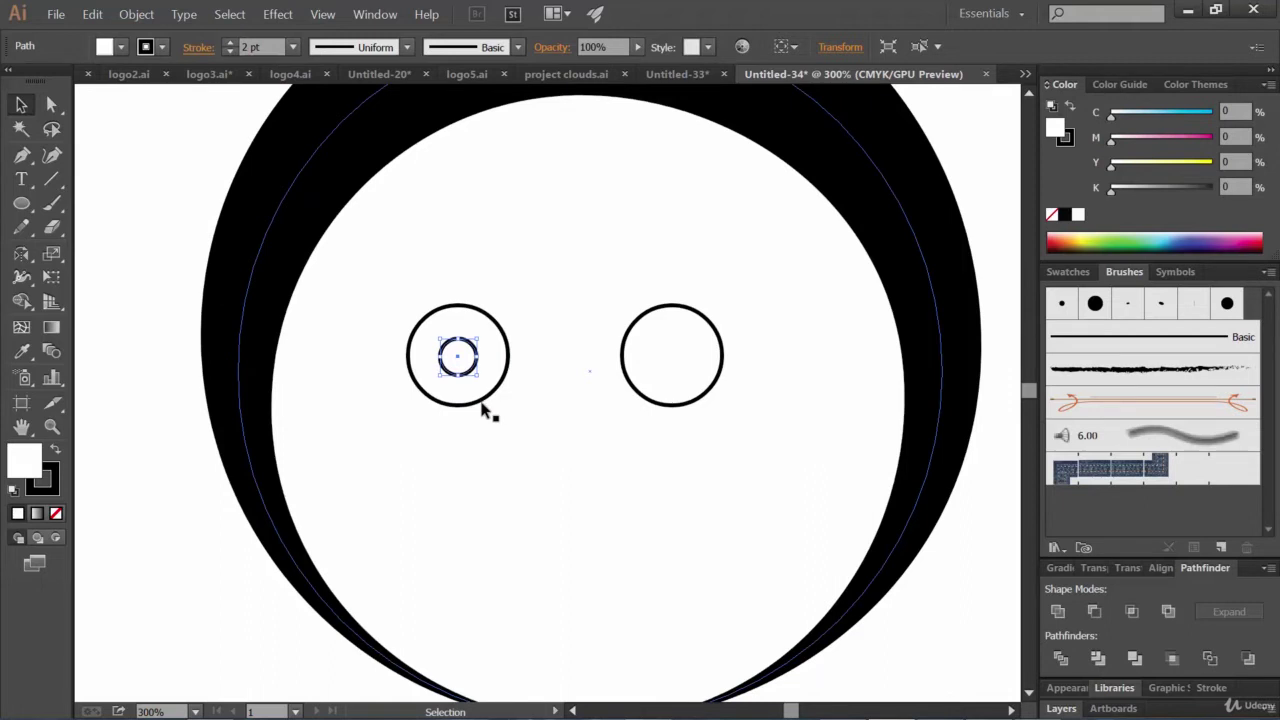
# Fill the left eye's pupil circle with black.
pyautogui.click(120, 47)
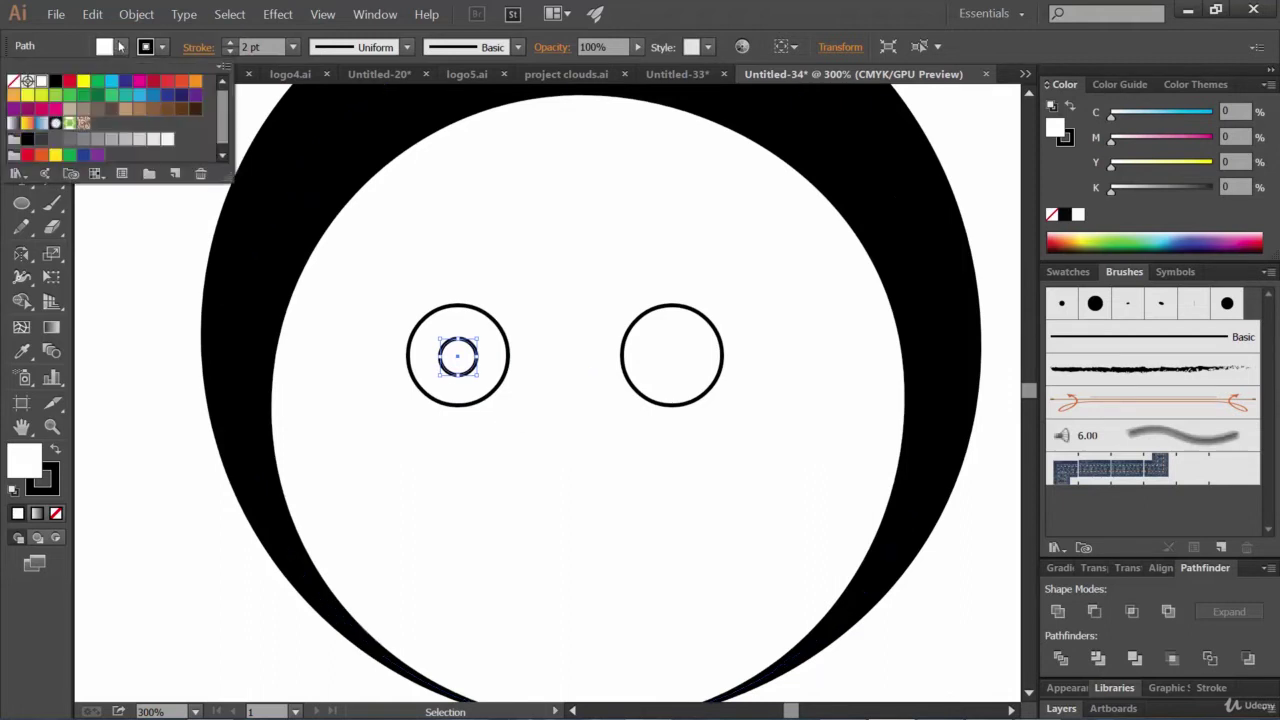
pyautogui.click(56, 81)
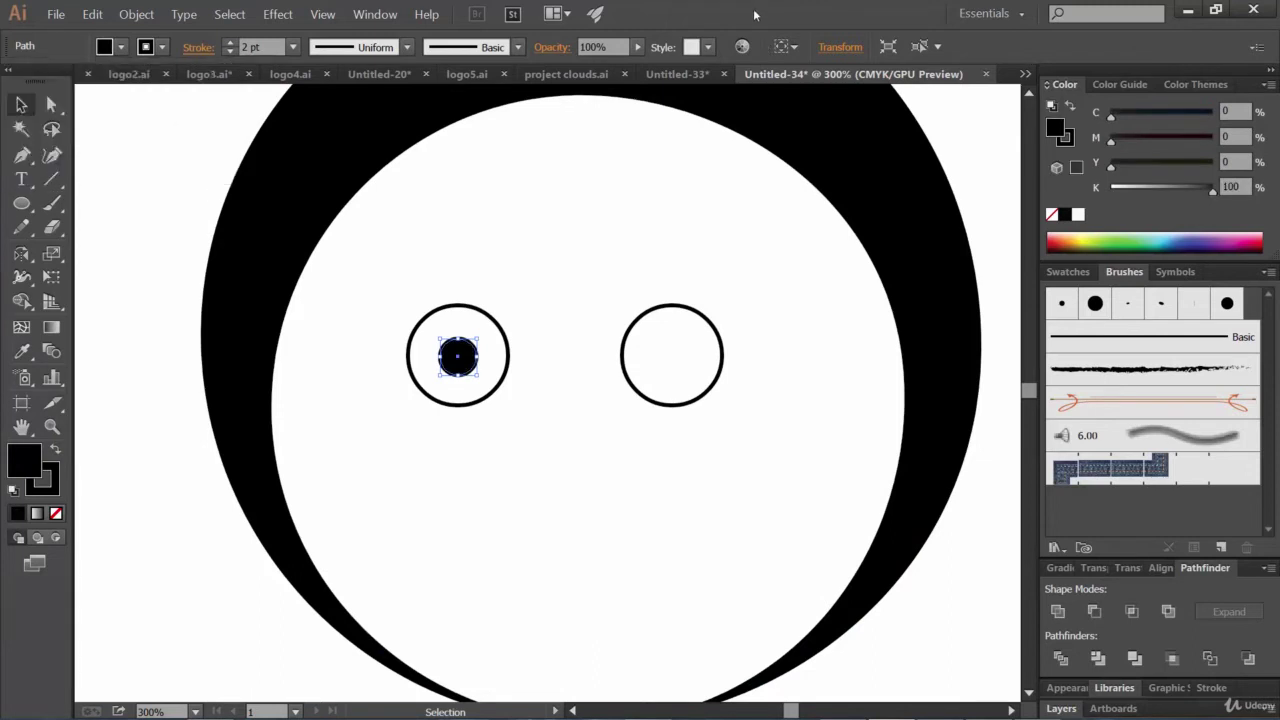
pyautogui.click(571, 306)
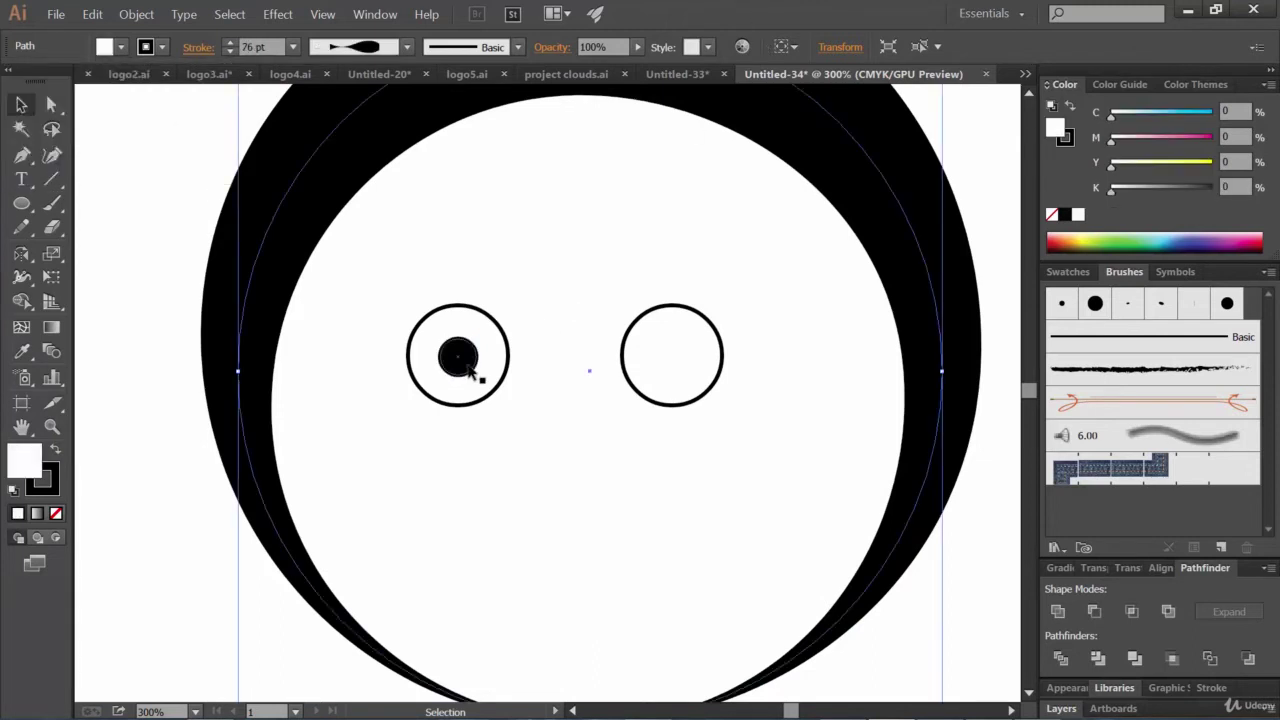
pyautogui.moveTo(531, 400); pyautogui.dragTo(407, 318)
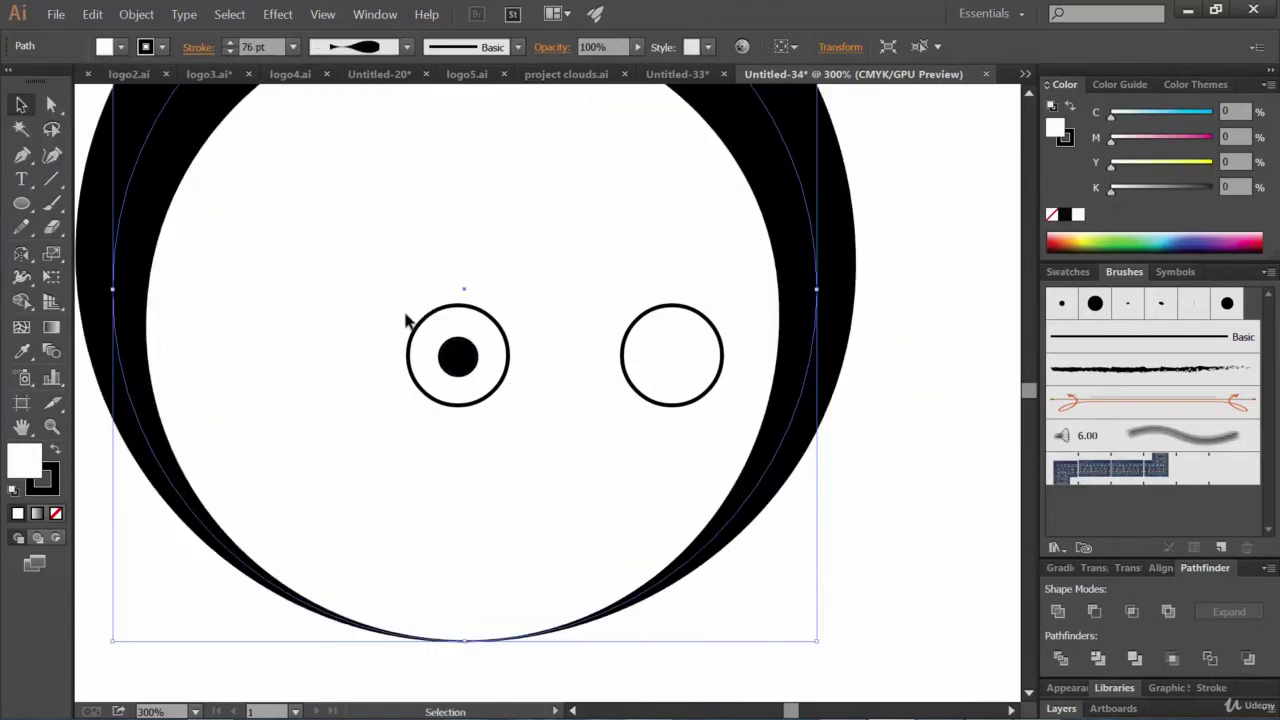
pyautogui.hotkey('ctrl', 'z')
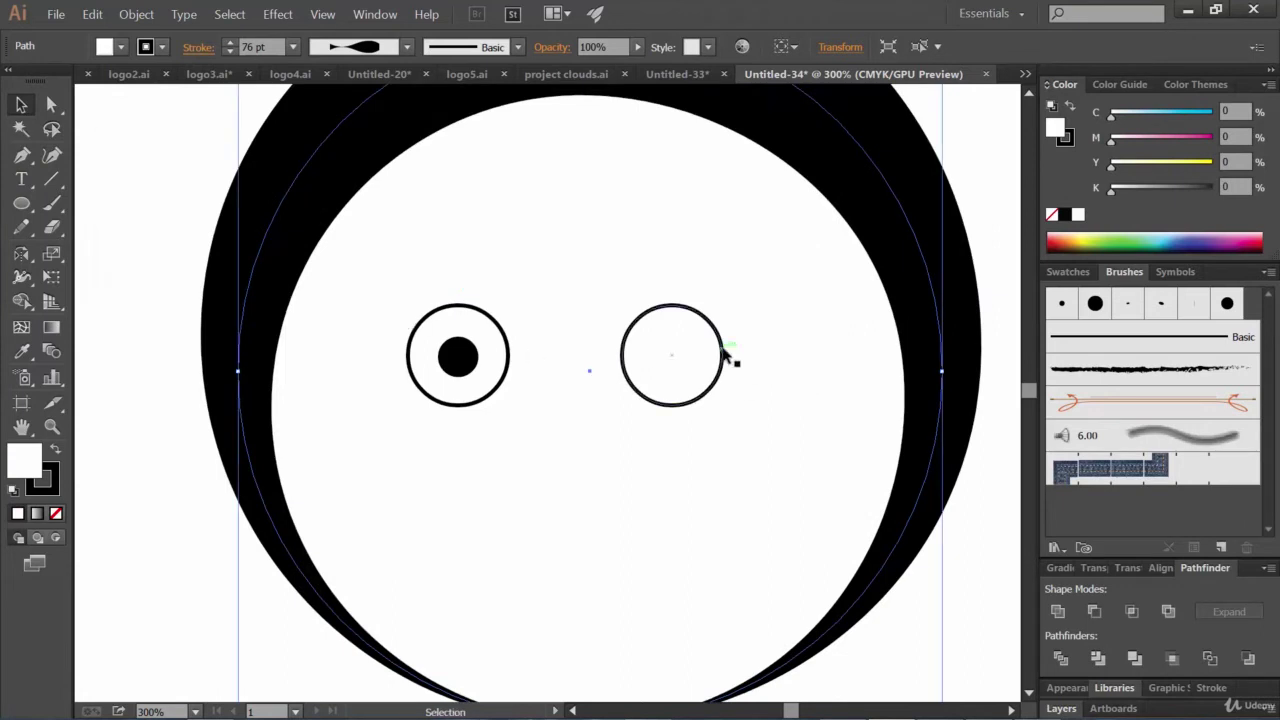
# Delete the empty eye circle on the right side of the face.
pyautogui.click(724, 366)
pyautogui.press('Delete')
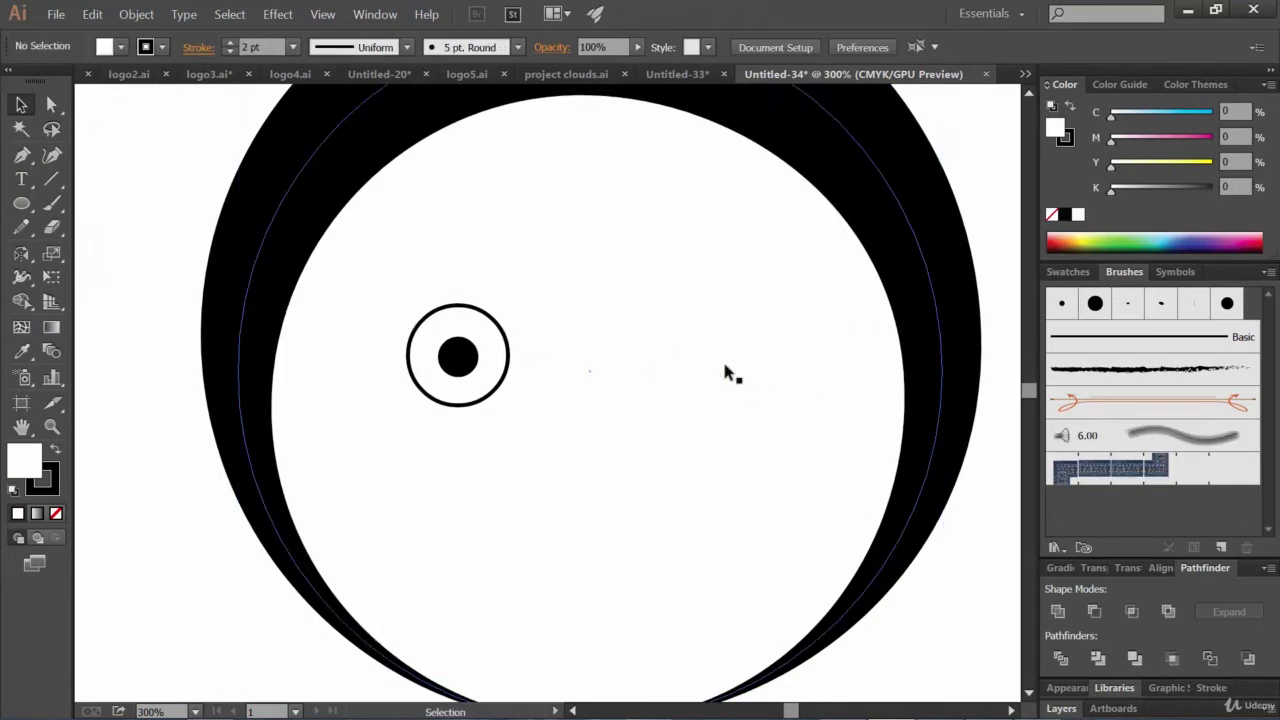
pyautogui.moveTo(509, 403); pyautogui.dragTo(418, 321)
pyautogui.hotkey('ctrl', 'z')
# Duplicate the left eye circle together with its black pupil horizontally to the right side of the face.
pyautogui.click(460, 357)
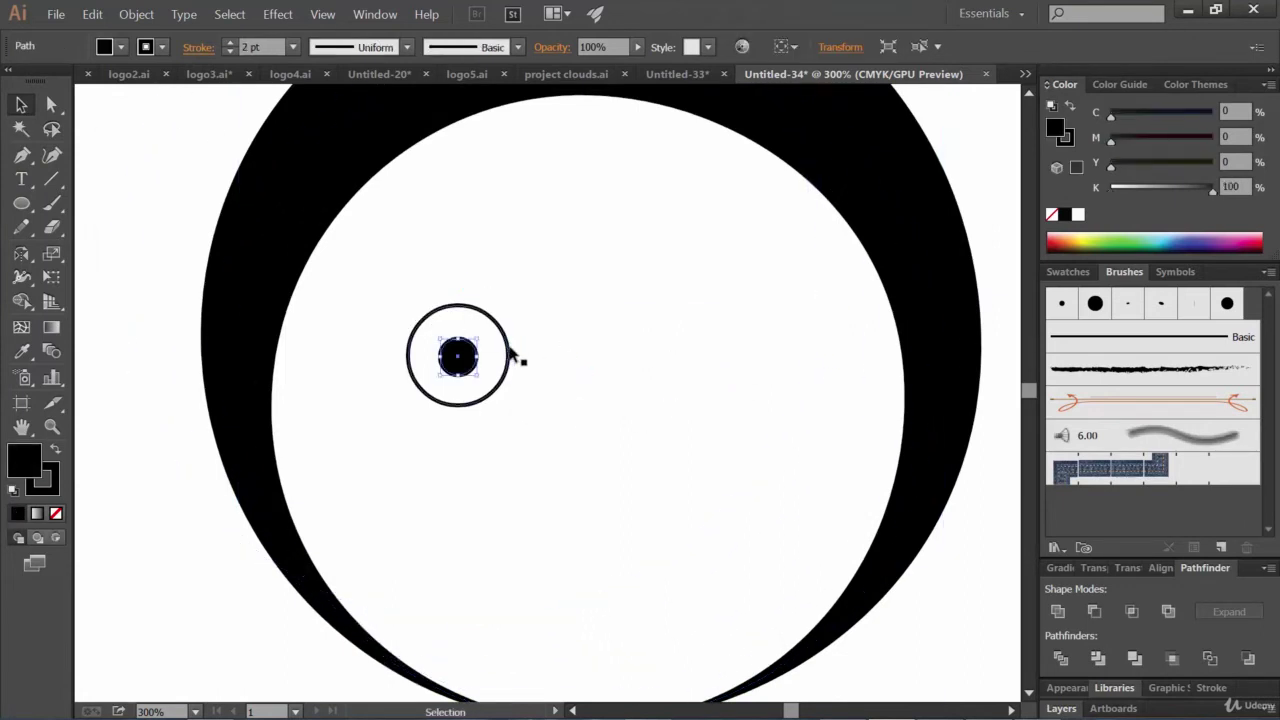
pyautogui.keyDown('shift'); pyautogui.click(506, 348); pyautogui.keyUp('shift')
pyautogui.keyDown('shift'); pyautogui.click(506, 348); pyautogui.keyUp('shift')
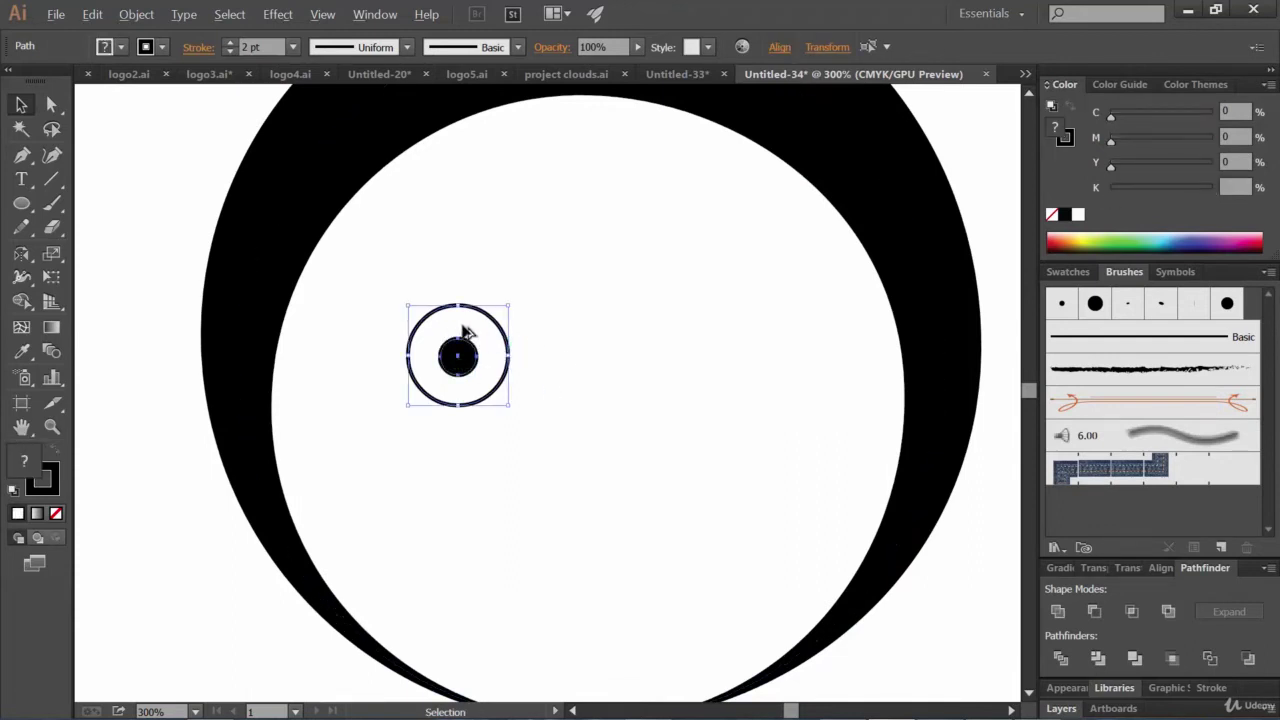
pyautogui.moveTo(456, 330)
pyautogui.mouseDown()
pyautogui.moveTo(621, 338)
pyautogui.moveTo(680, 326)
pyautogui.mouseUp()
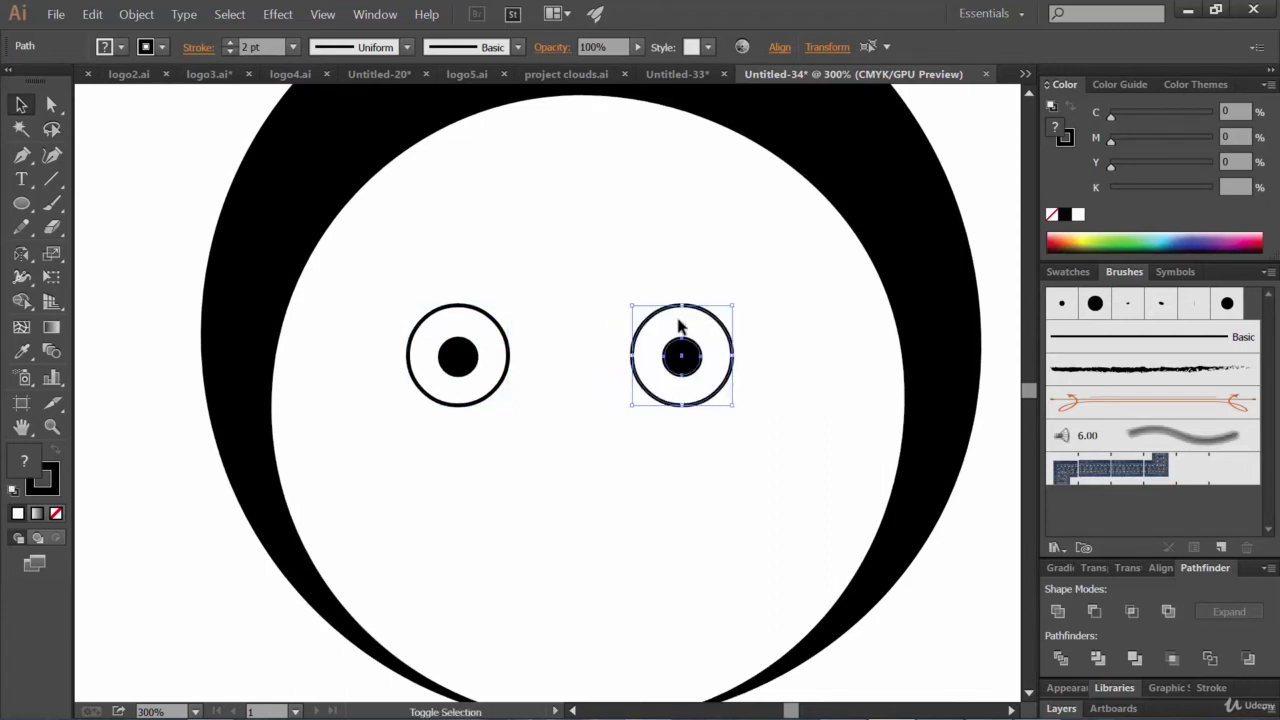
pyautogui.click(750, 355)
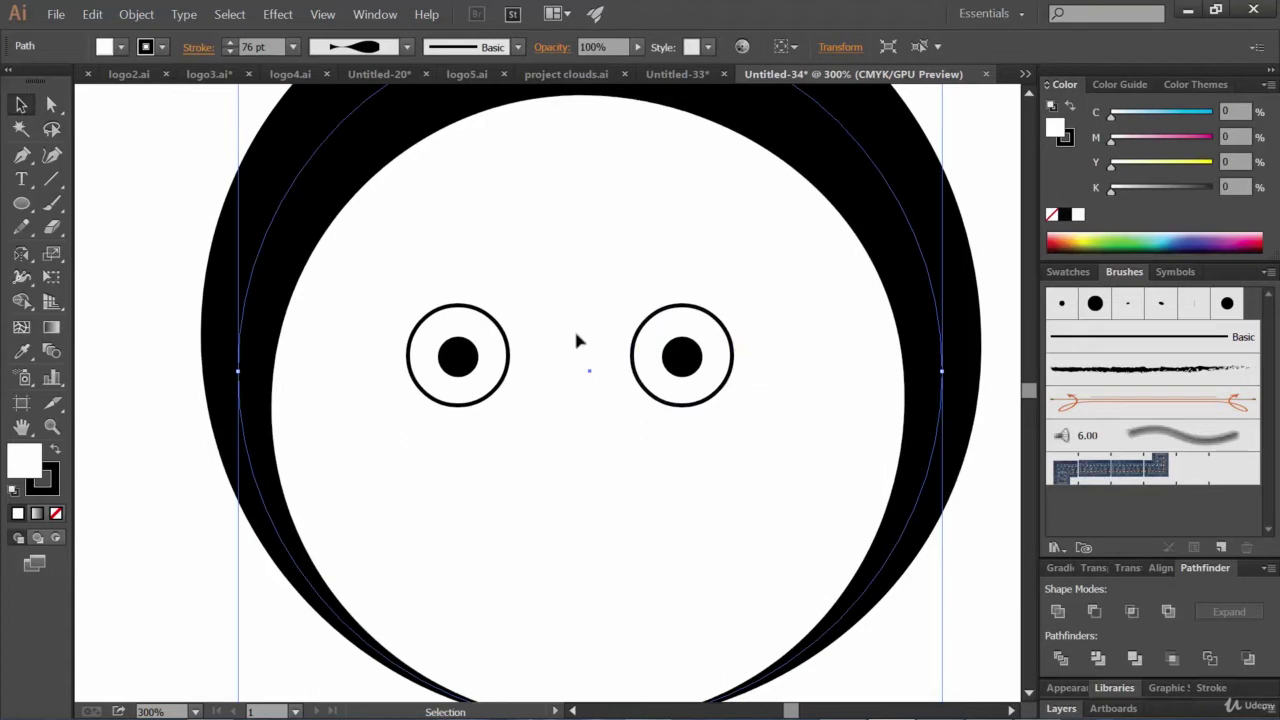
# Duplicate the left eye's pupil slightly to the right and give the copy a white fill and no stroke.
pyautogui.click(457, 357)
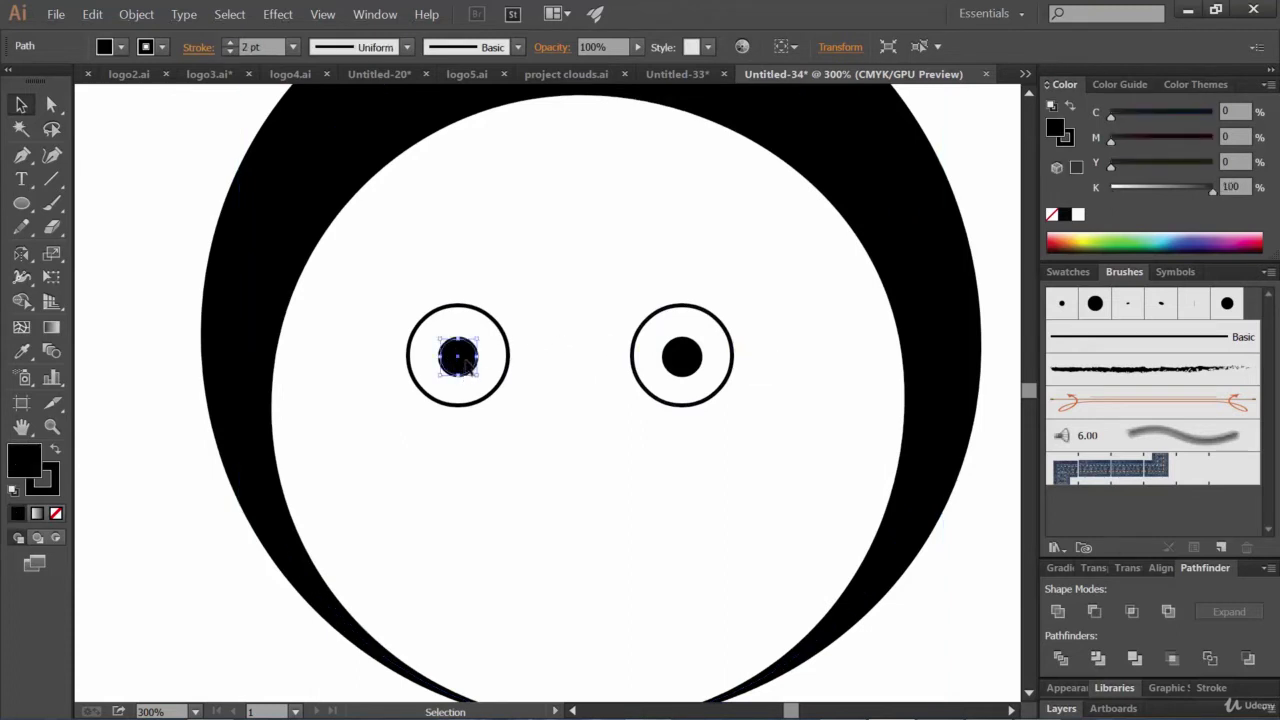
pyautogui.moveTo(466, 354); pyautogui.dragTo(484, 356)
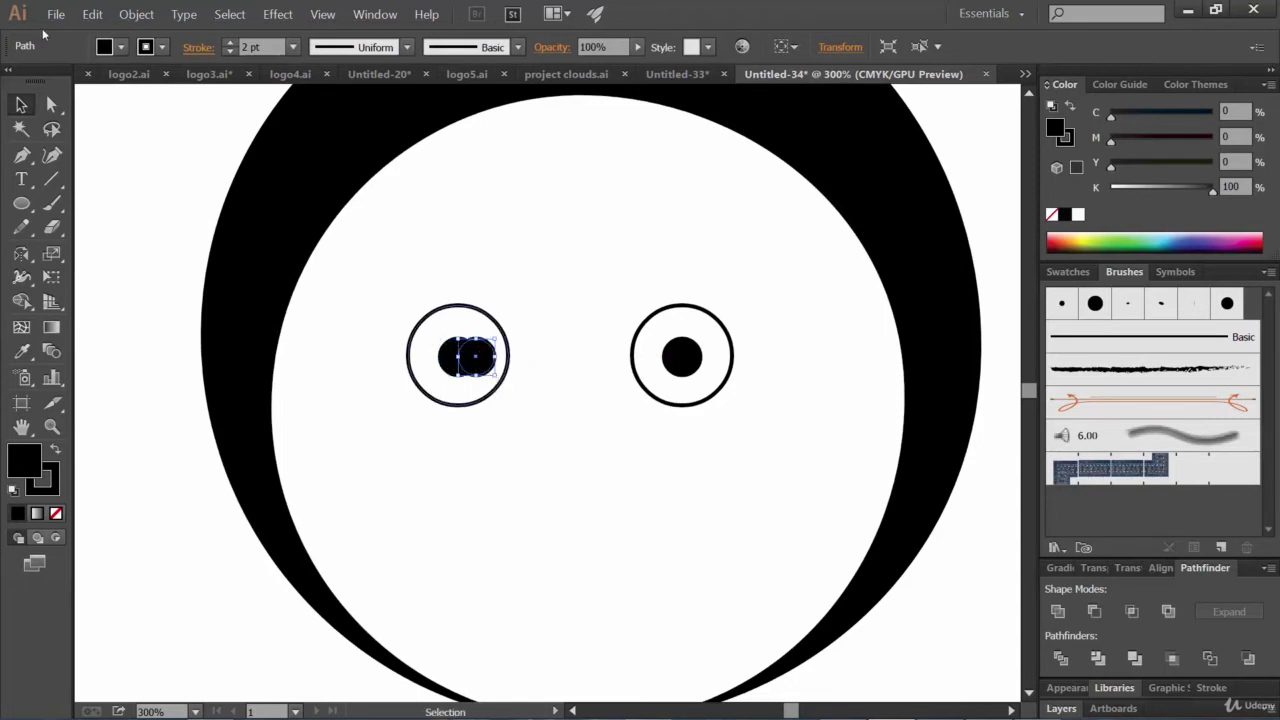
pyautogui.click(122, 48)
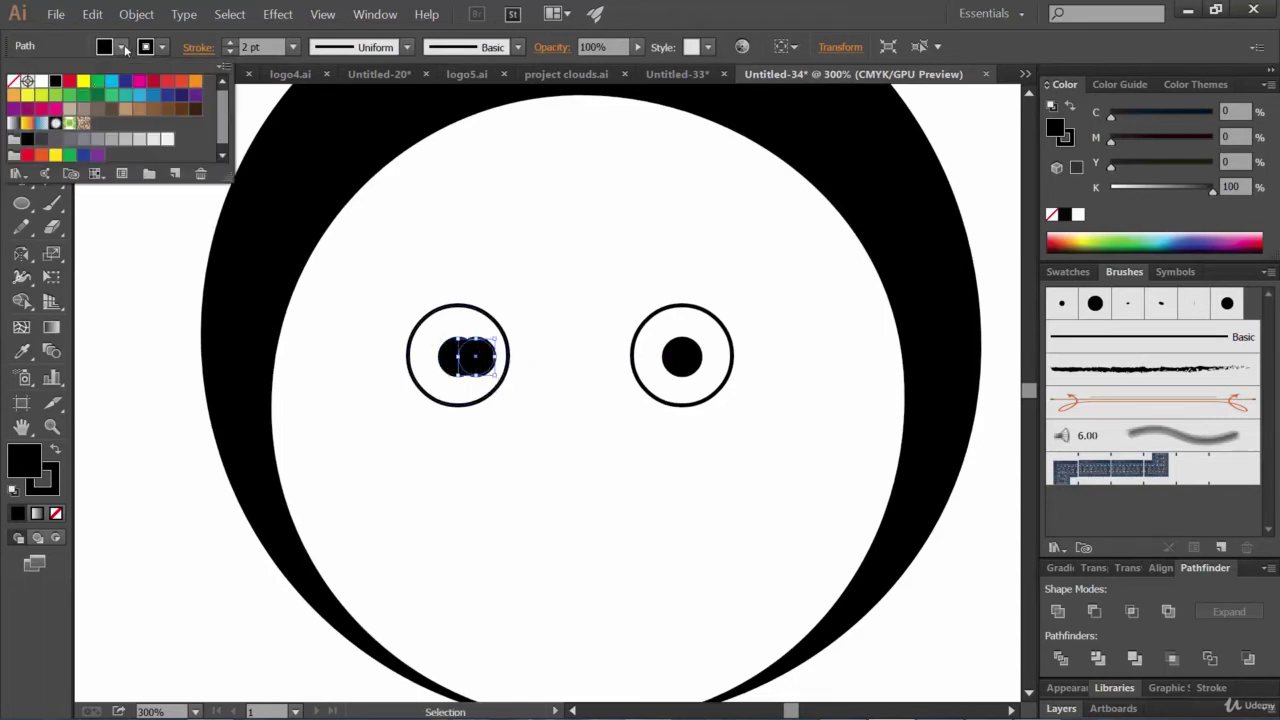
pyautogui.click(41, 80)
pyautogui.press('Escape')
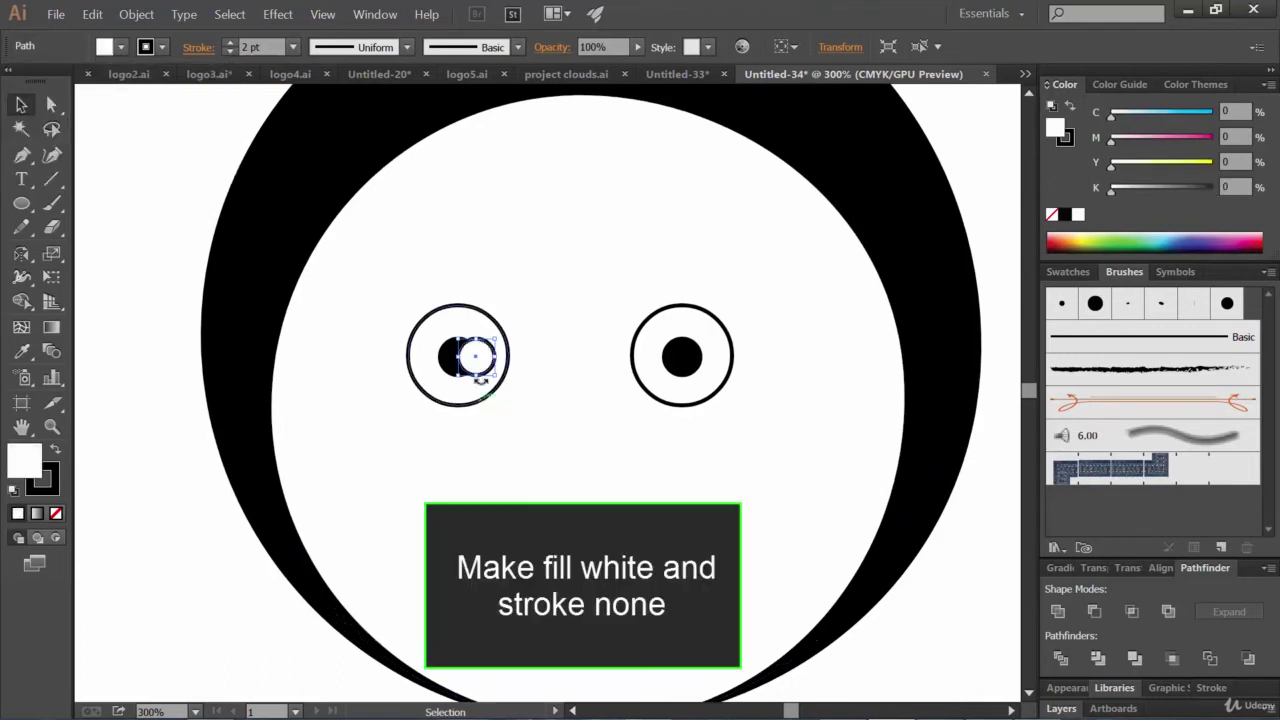
pyautogui.click(161, 50)
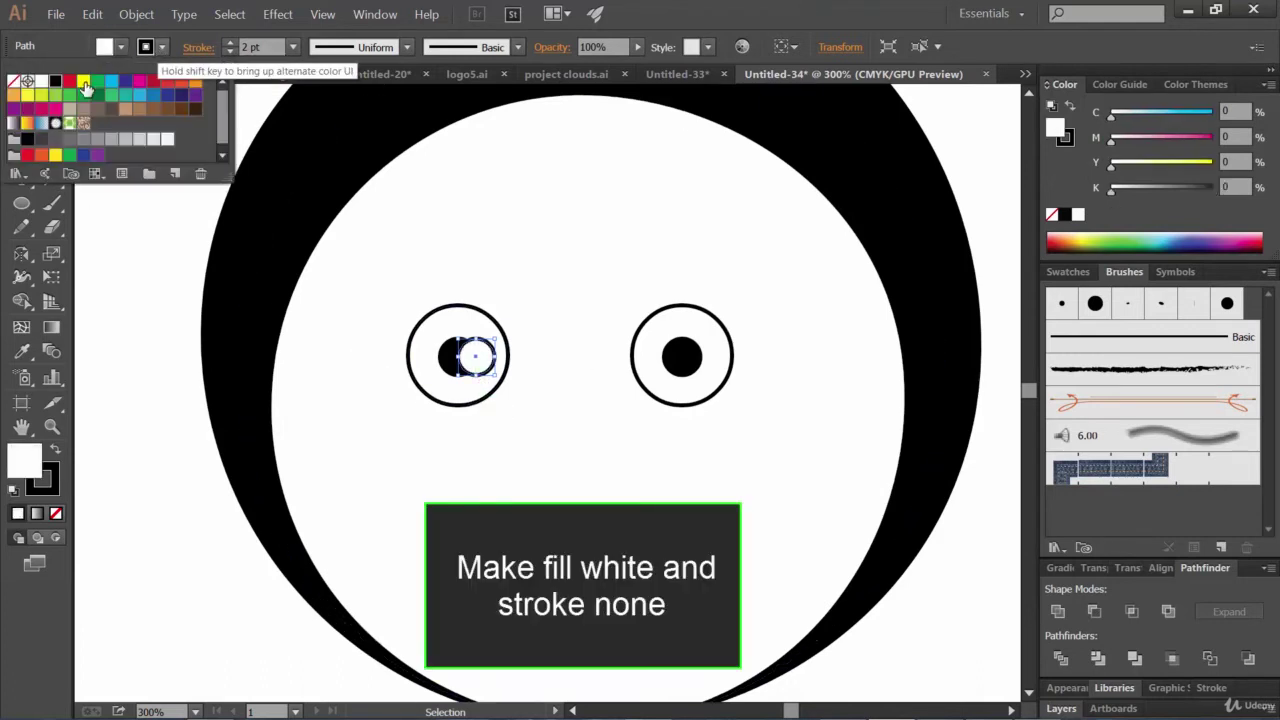
pyautogui.click(20, 82)
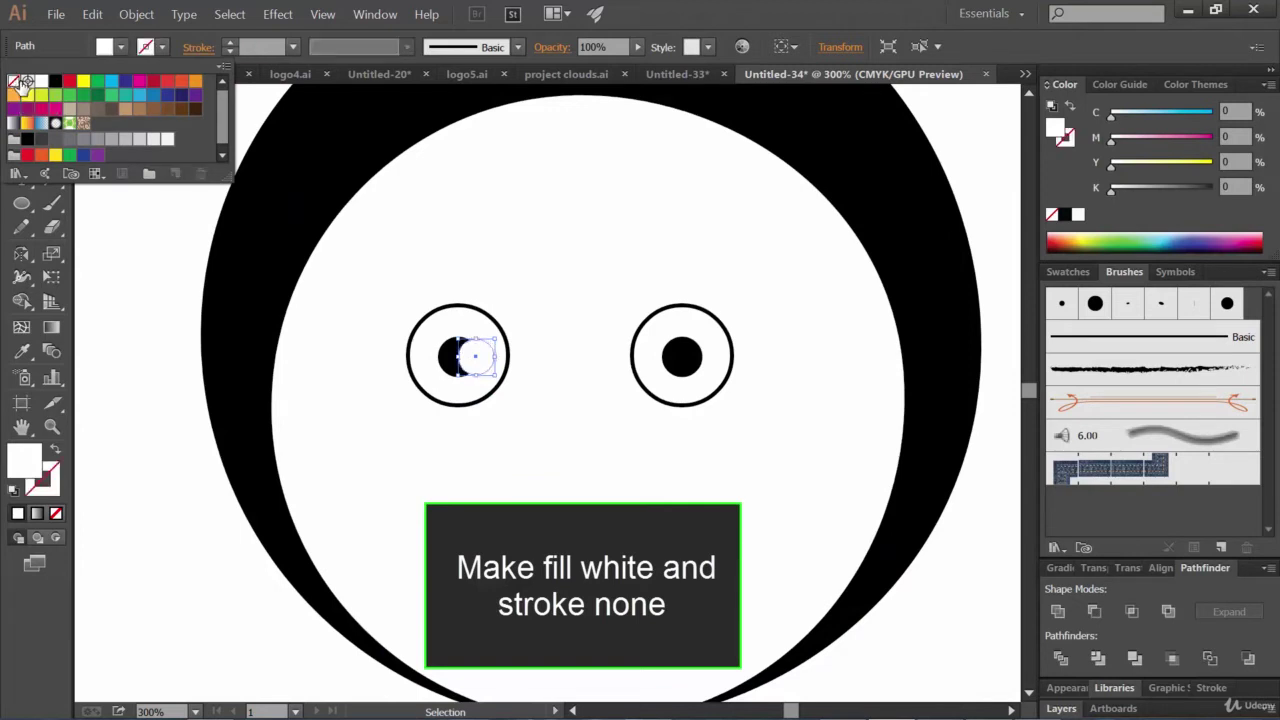
pyautogui.click(490, 372)
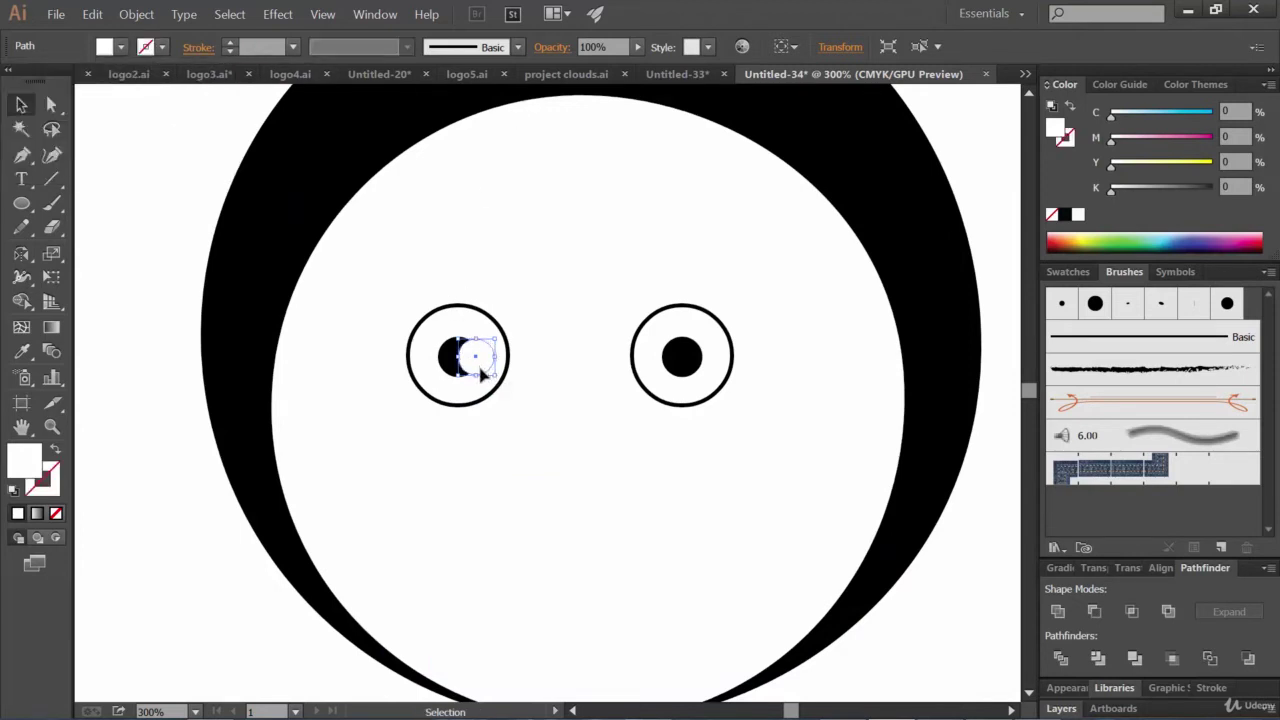
# Scale the white circle down to a small highlight and place it near the top of the left pupil.
pyautogui.hotkey('ctrl', '=')
pyautogui.hotkey('ctrl', '=')
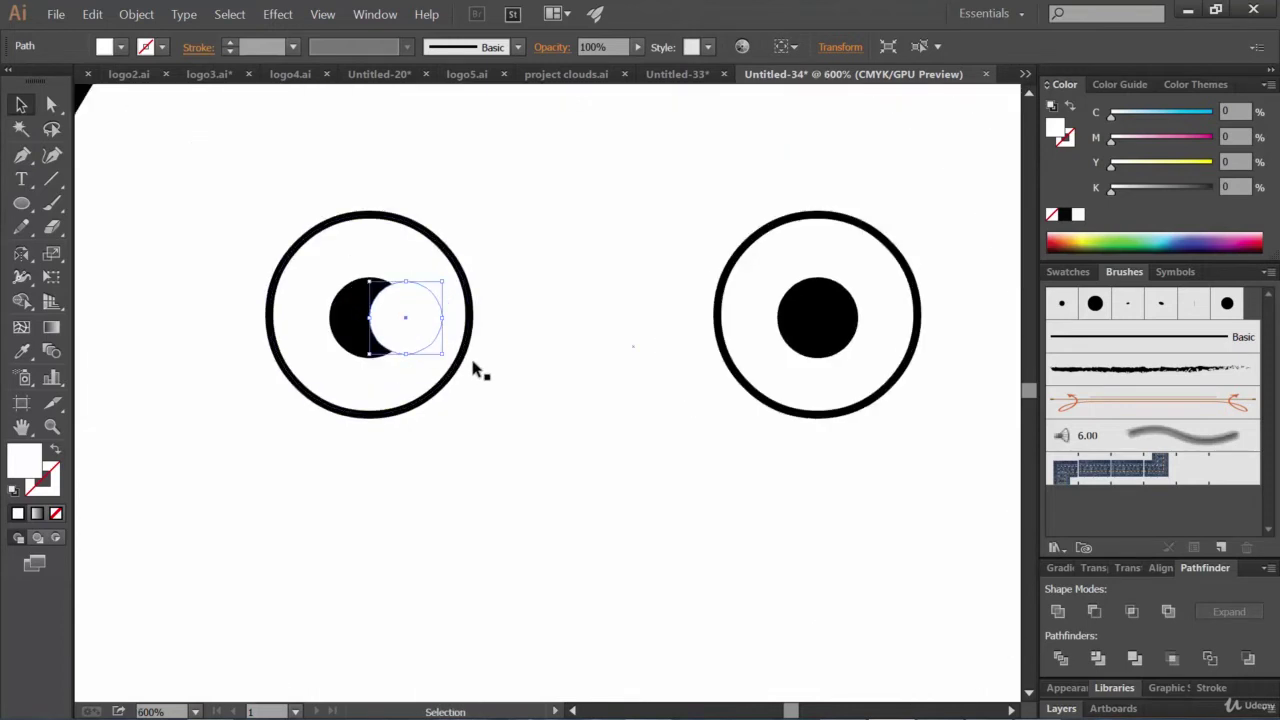
pyautogui.moveTo(442, 353); pyautogui.dragTo(388, 300)
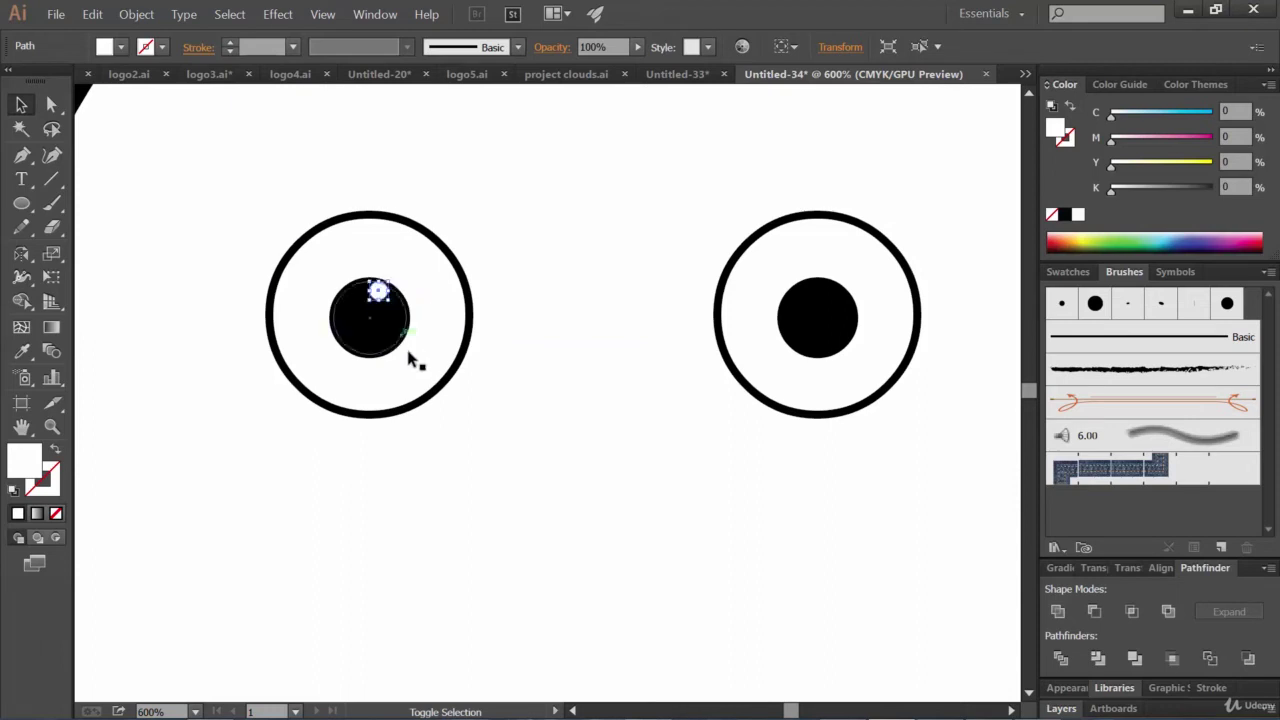
# Nudge the white highlight left and down so it sits in the upper-left part of the left pupil.
pyautogui.press('Left')
pyautogui.press('Left')
pyautogui.press('Left')
pyautogui.press('Left')
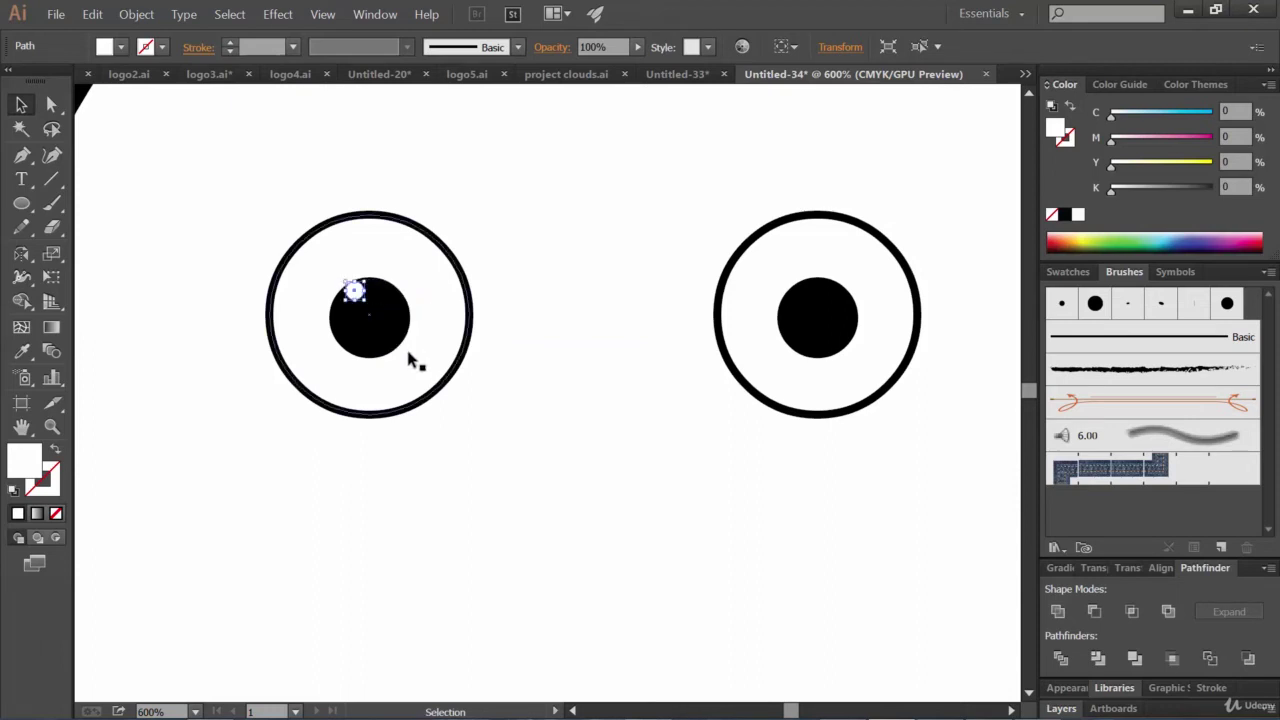
pyautogui.press('Down')
pyautogui.press('Left')
pyautogui.press('Down')
pyautogui.press('Down')
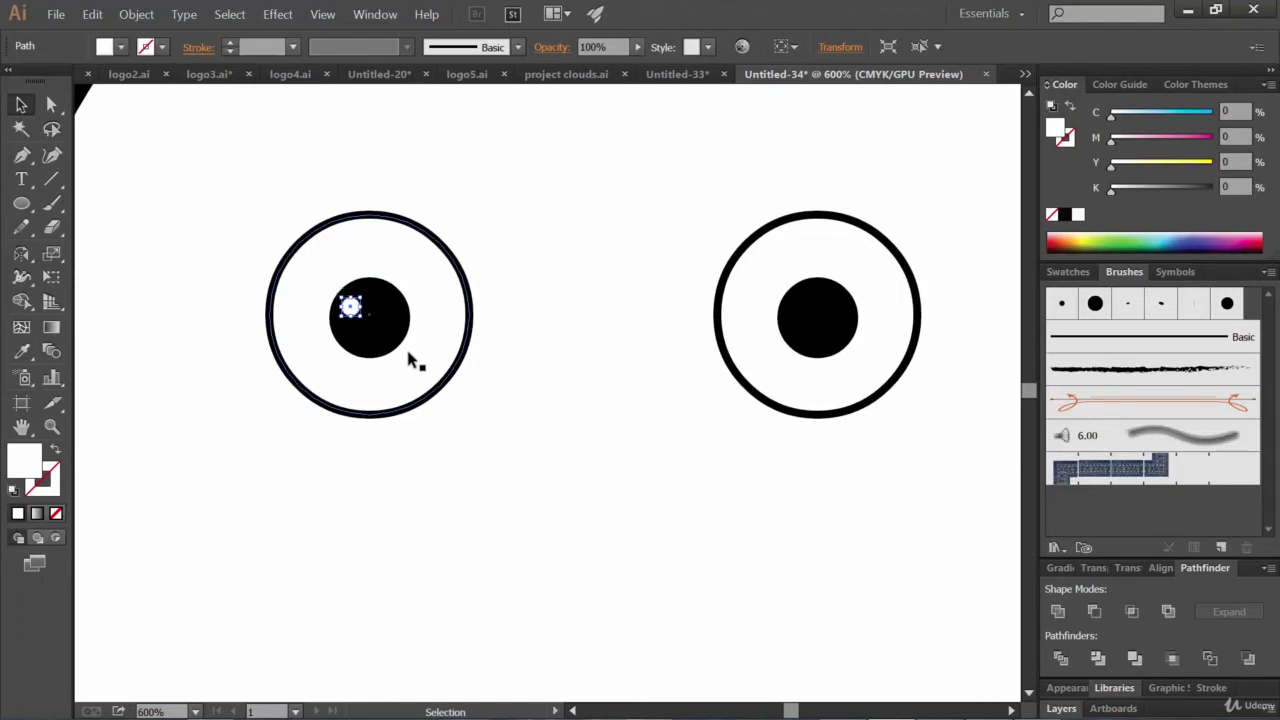
pyautogui.click(509, 421)
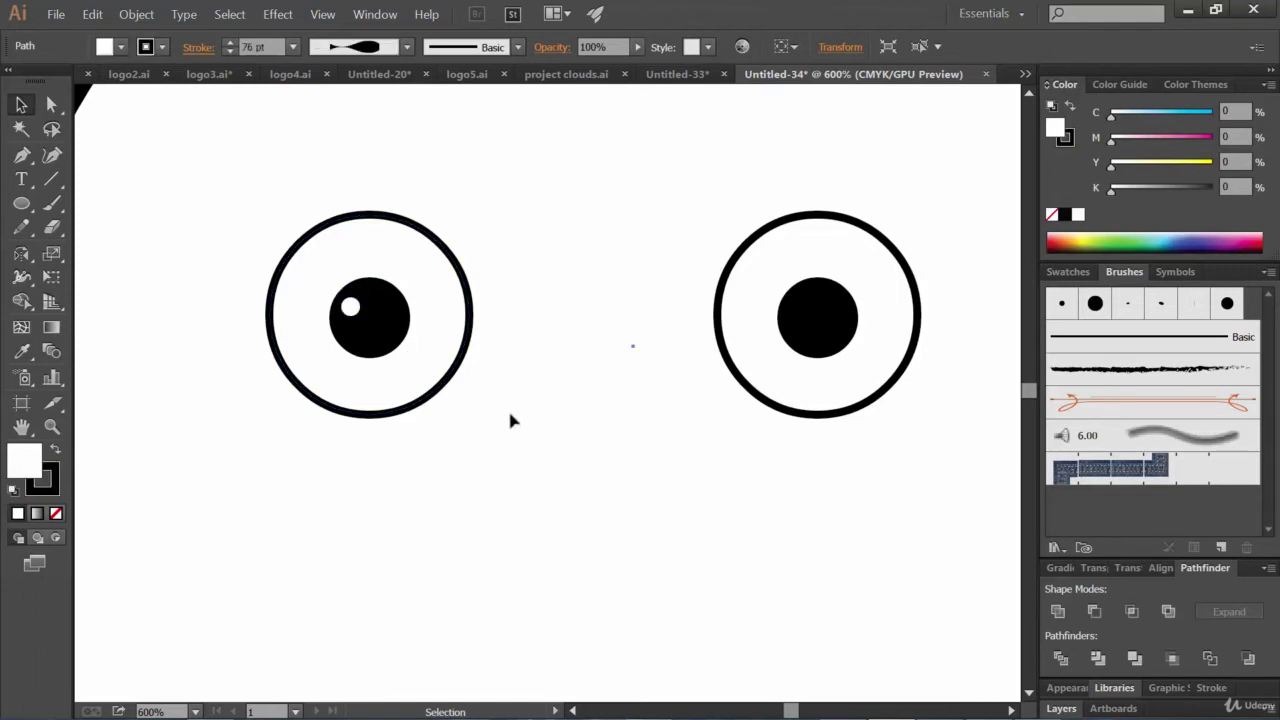
# Duplicate the left pupil's strokeless white highlight horizontally onto the right eye's pupil.
pyautogui.click(350, 307)
pyautogui.press('/')
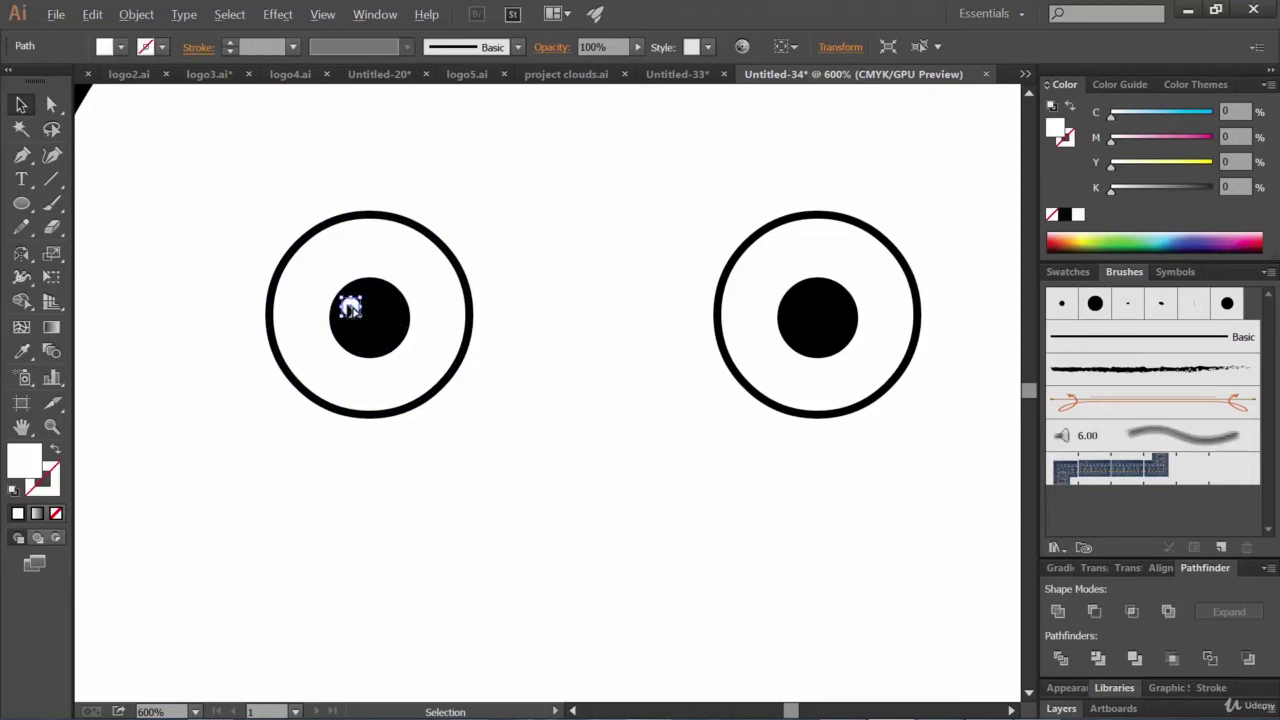
pyautogui.moveTo(350, 307); pyautogui.dragTo(795, 315)
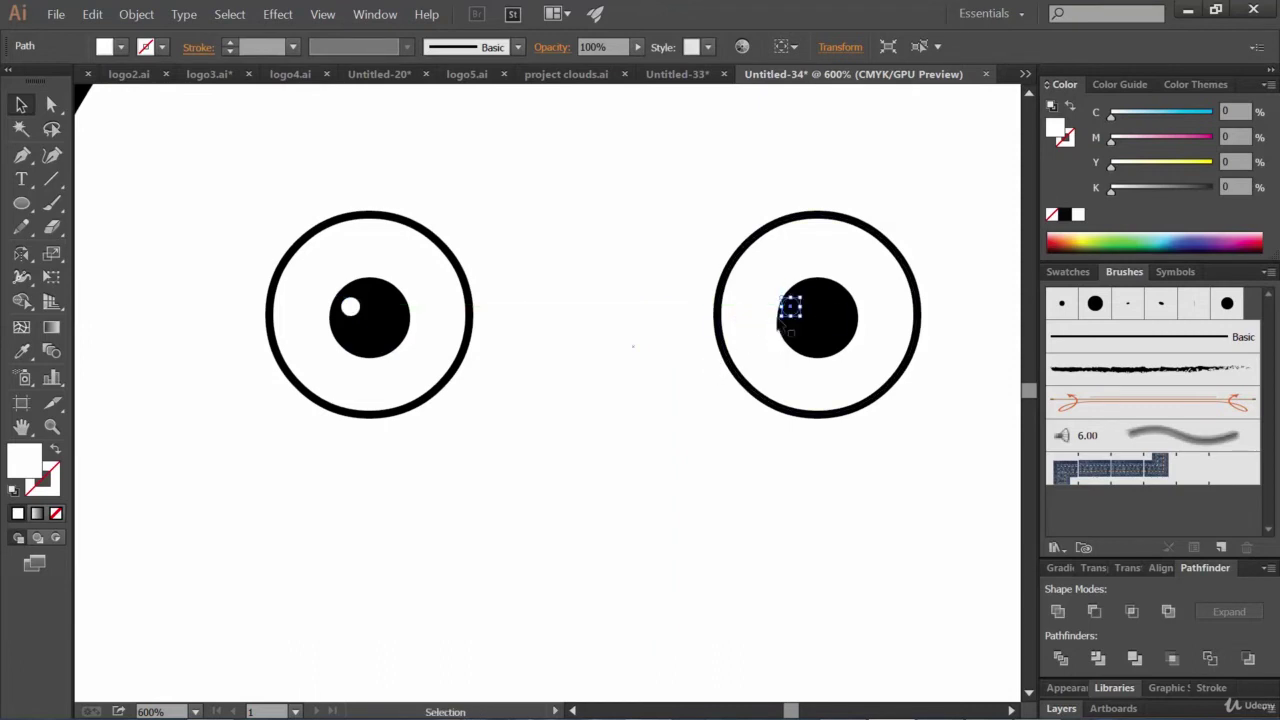
# Bring the right highlight to the front and nudge it slightly right to match its position in the left pupil.
pyautogui.rightClick(792, 309)
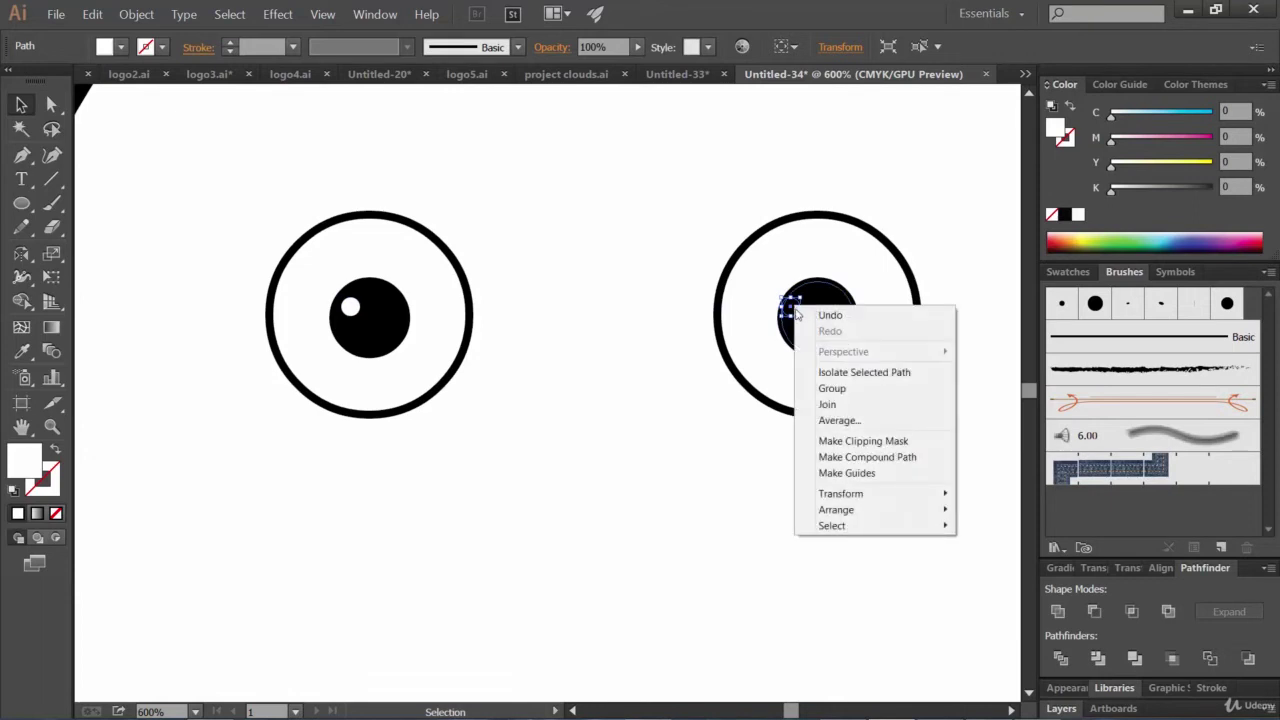
pyautogui.moveTo(901, 516)
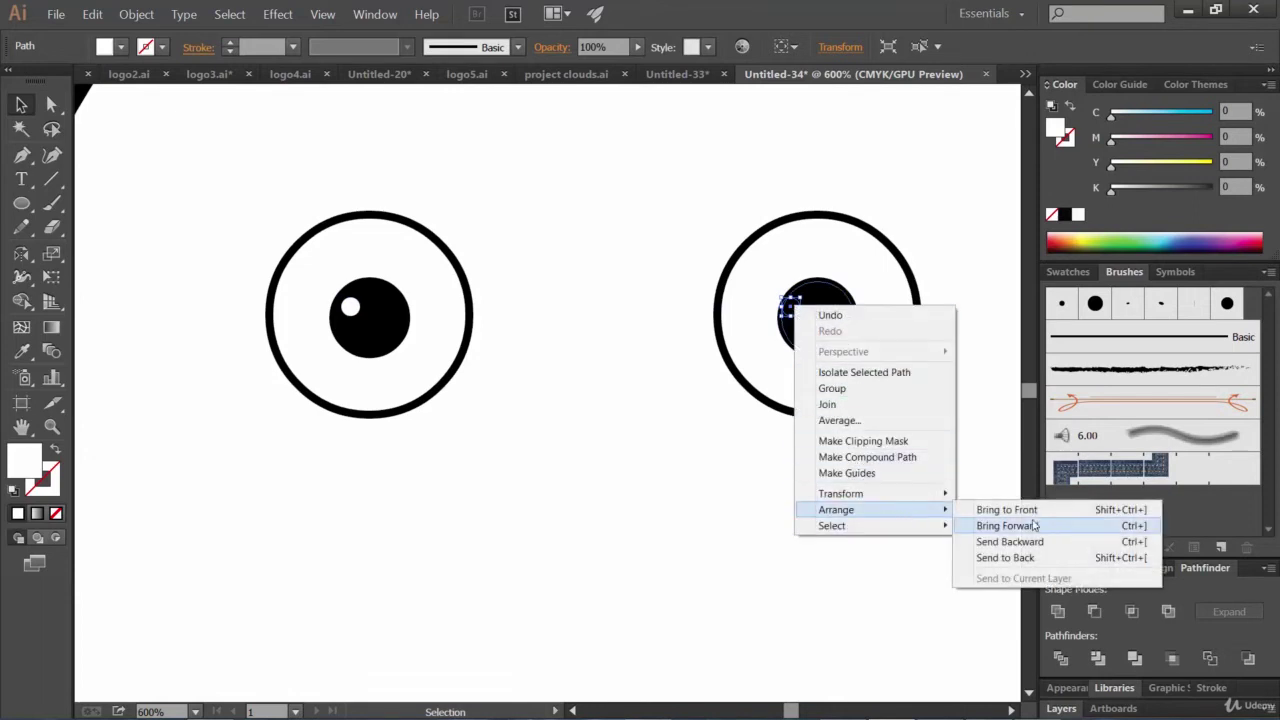
pyautogui.click(986, 509)
pyautogui.press('Right')
pyautogui.press('Right')
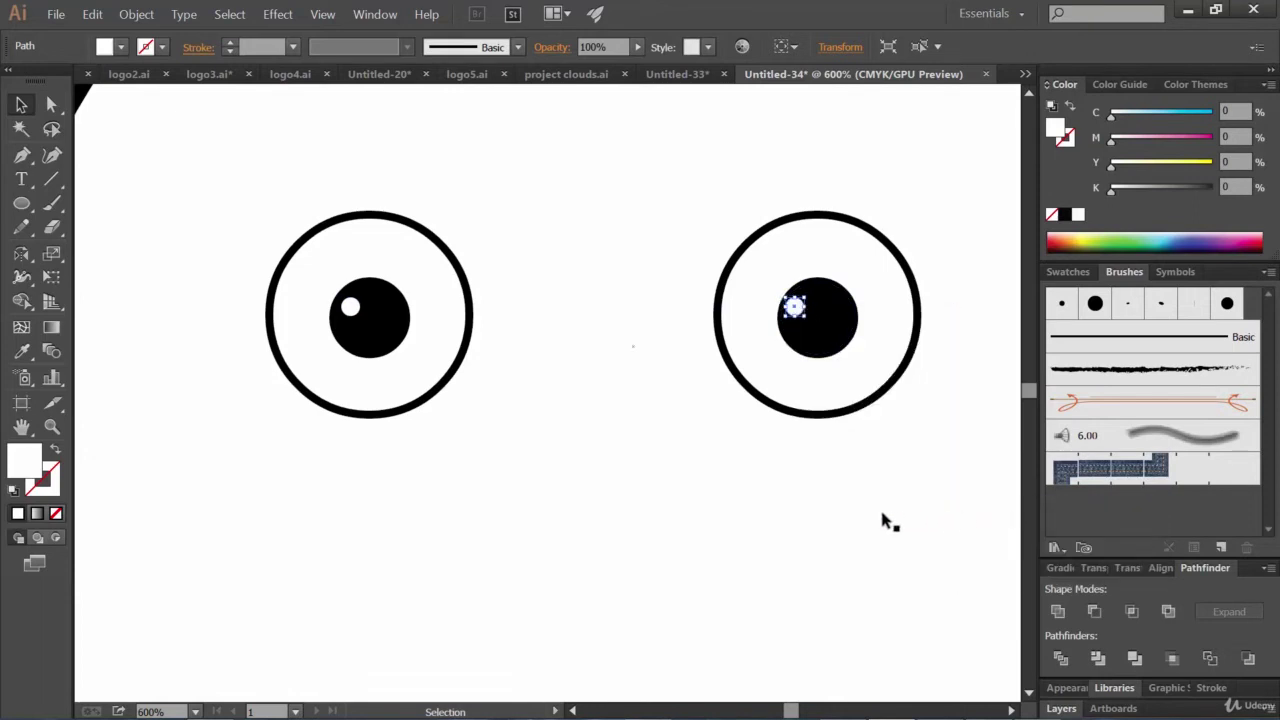
pyautogui.press('Right')
pyautogui.click(813, 543)
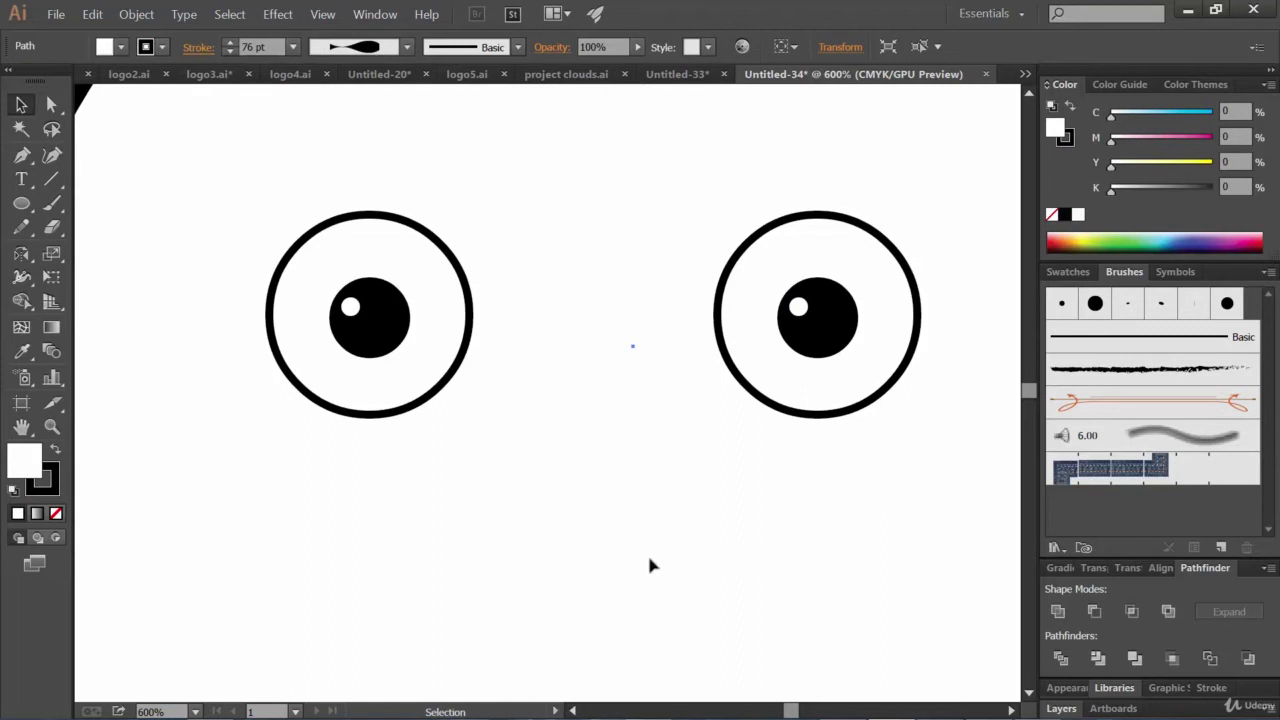
# Draw a circle for the nose below and midway between the eyes with the Ellipse tool.
pyautogui.hotkey('ctrl', '-')
pyautogui.hotkey('ctrl', '-')
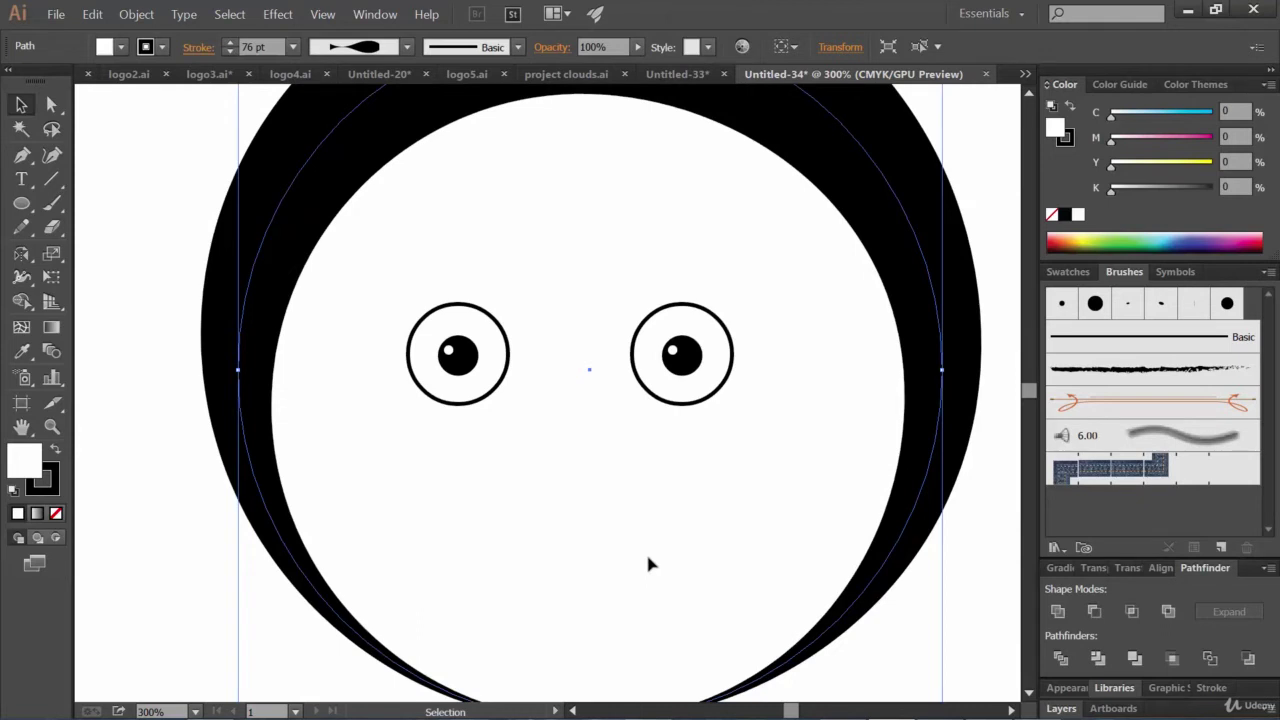
pyautogui.click(21, 203)
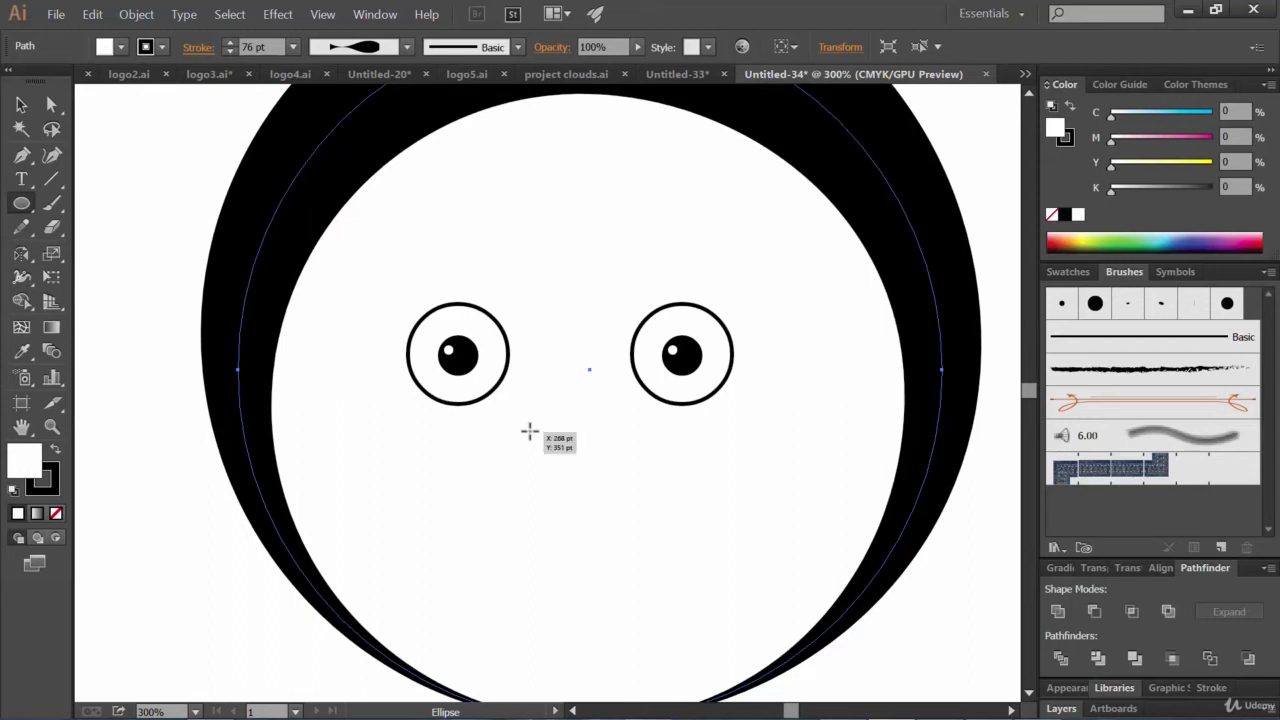
pyautogui.moveTo(529, 431); pyautogui.dragTo(622, 504)
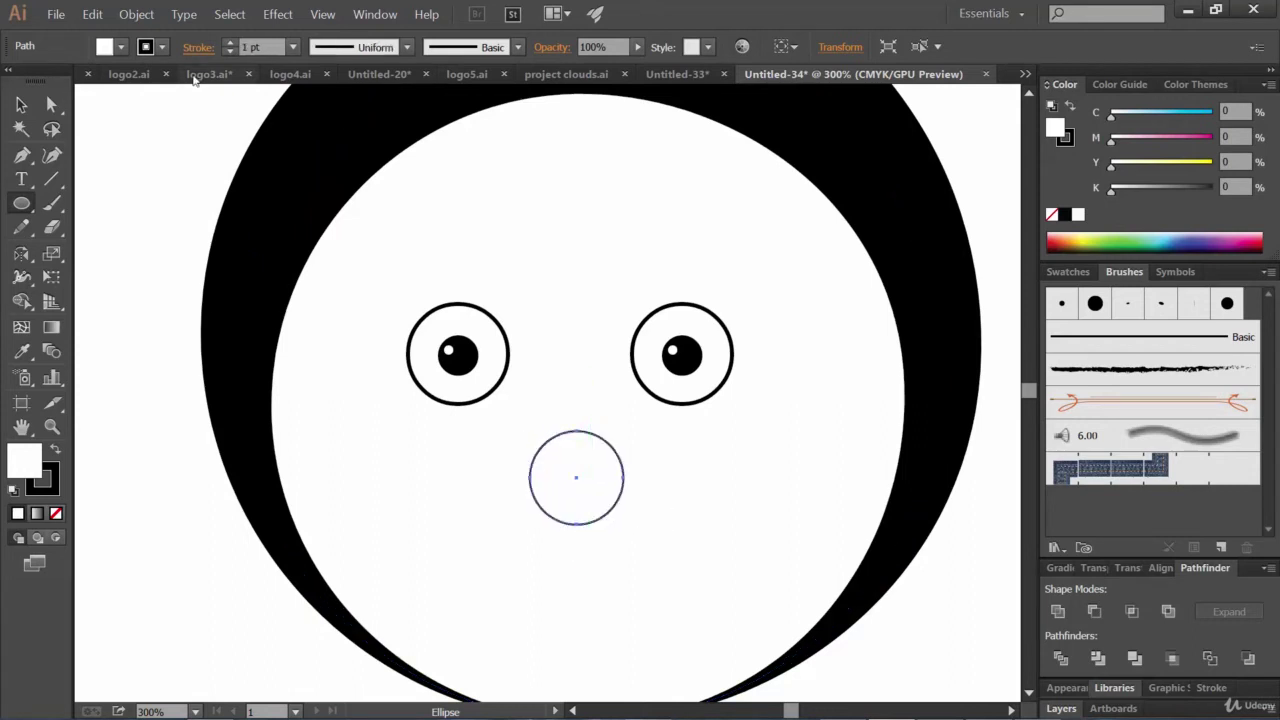
# Try several swatches on the nose circle and fill it with the orange-red C=0 M=80 Y=95 K=0.
pyautogui.click(120, 47)
pyautogui.click(153, 80)
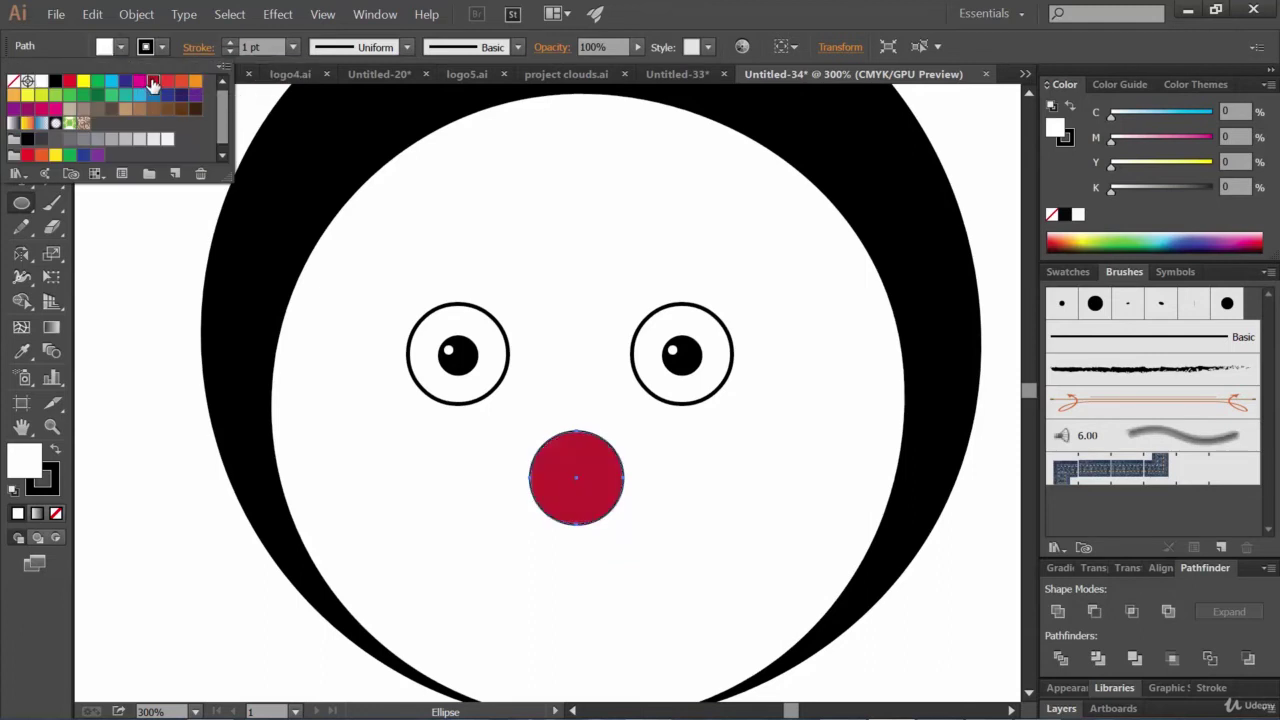
pyautogui.click(181, 81)
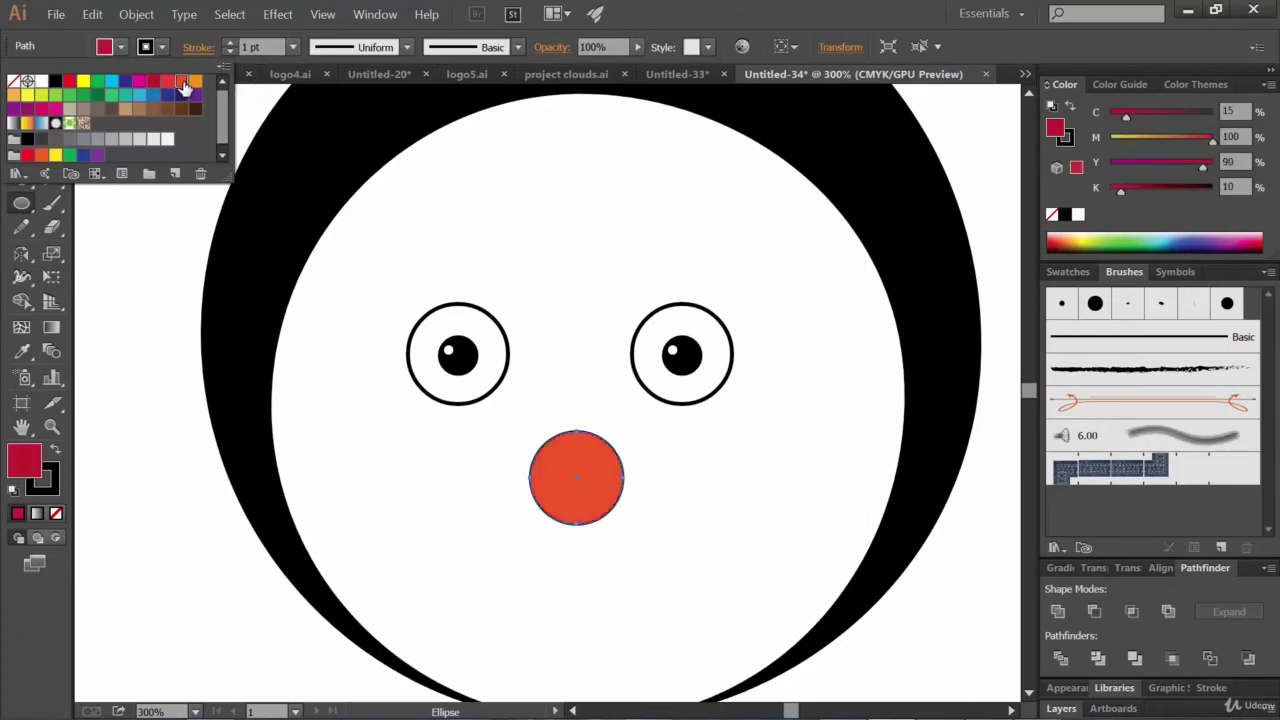
pyautogui.click(195, 82)
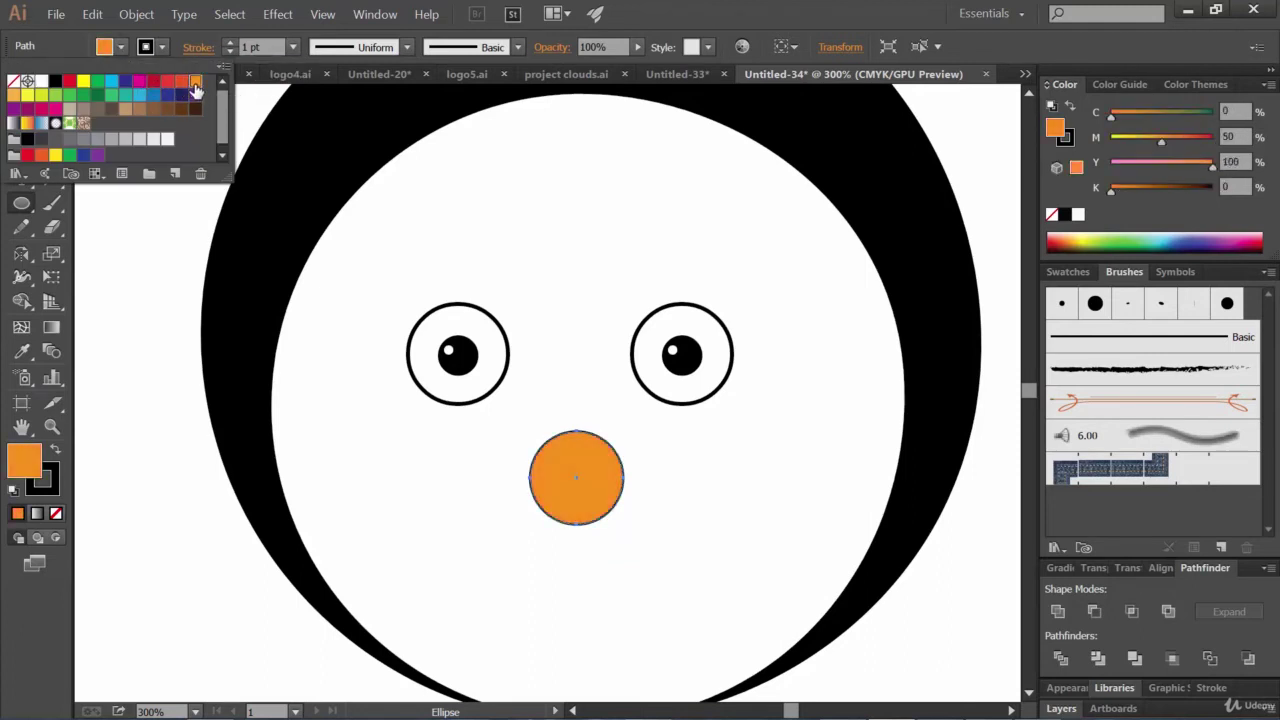
pyautogui.click(183, 84)
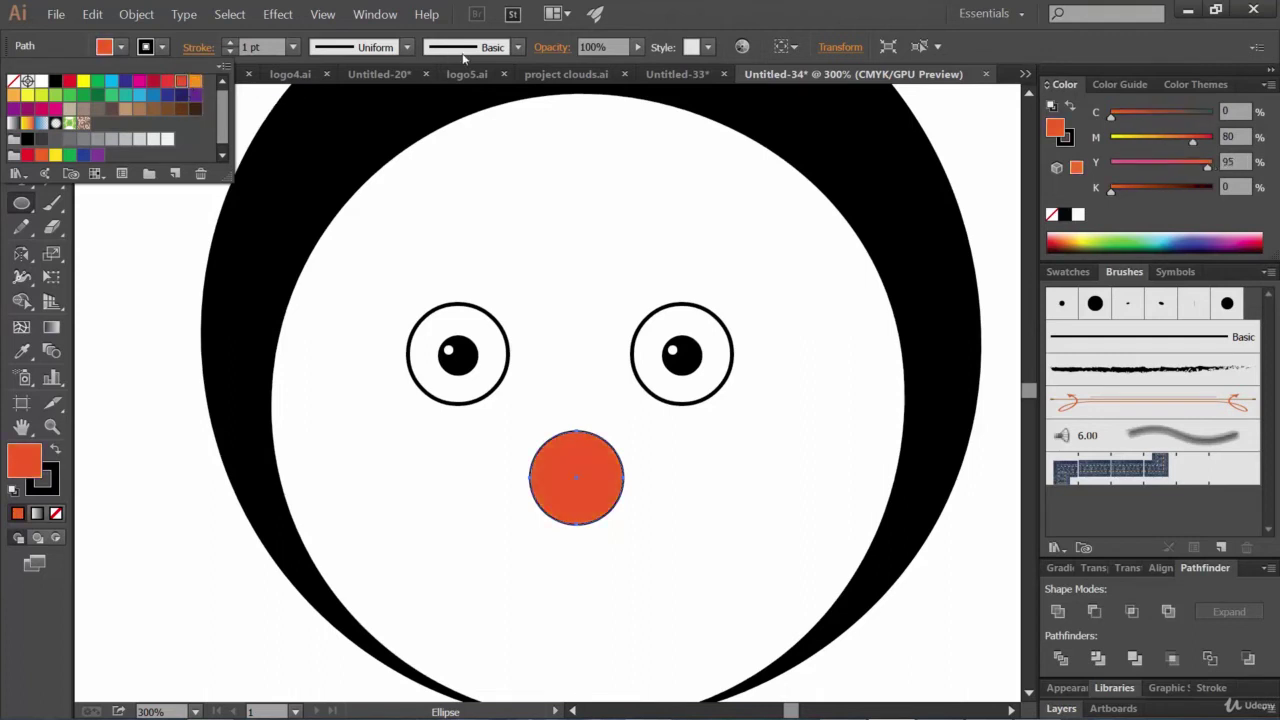
pyautogui.press('Escape')
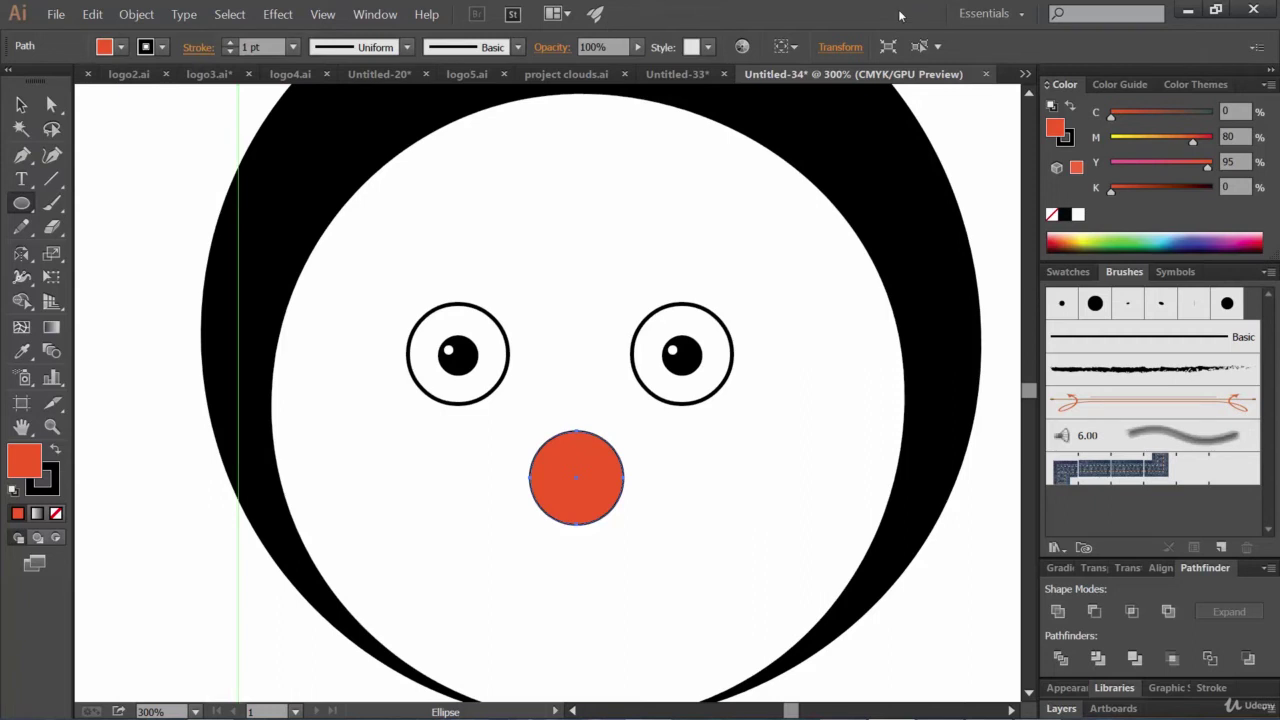
pyautogui.scroll(-2, 871, 388)
pyautogui.scroll(1, 871, 386)
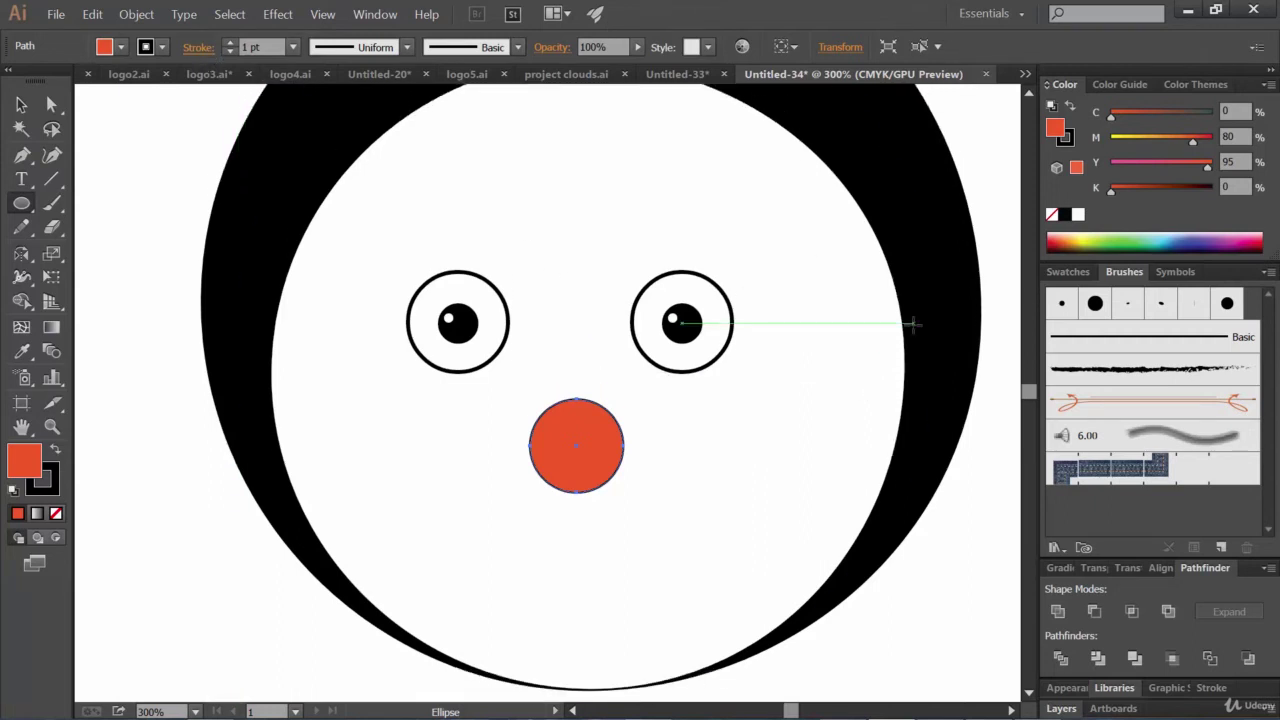
# Draw a flat, wide ellipse for the mouth below the nose and lower its bottom anchor point by 30 pt.
pyautogui.moveTo(489, 569); pyautogui.dragTo(711, 612)
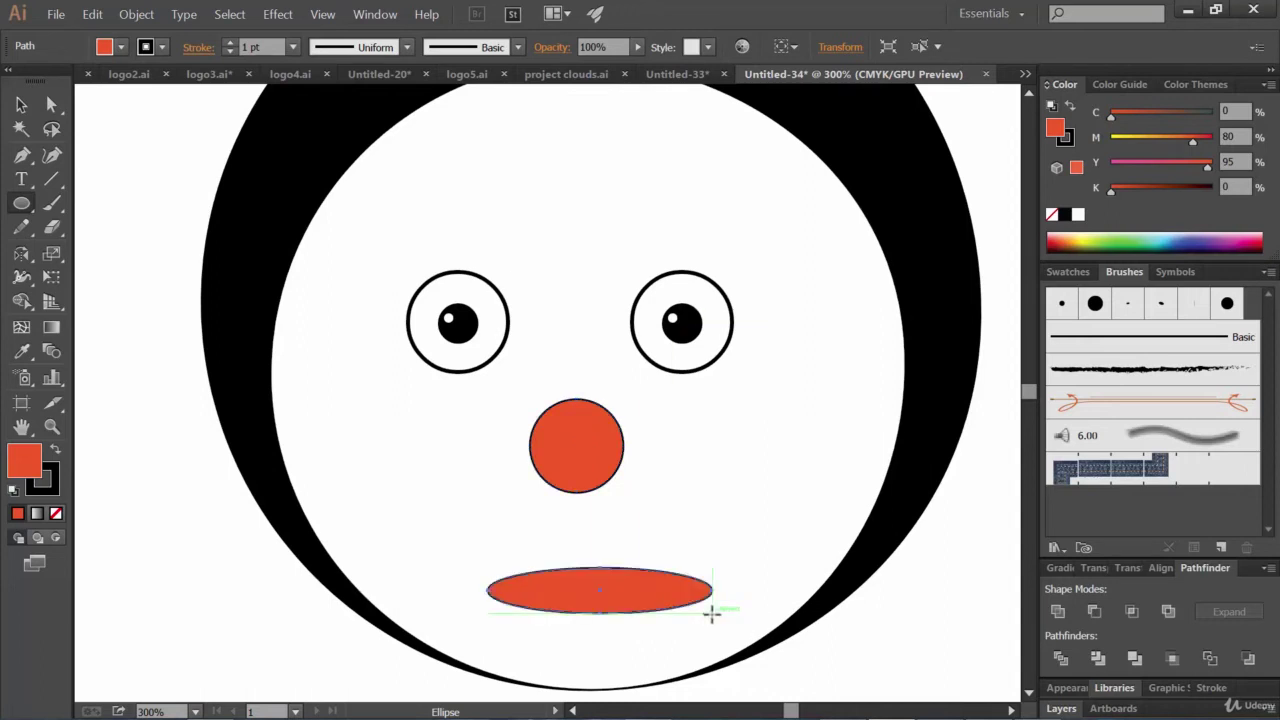
pyautogui.press('q')
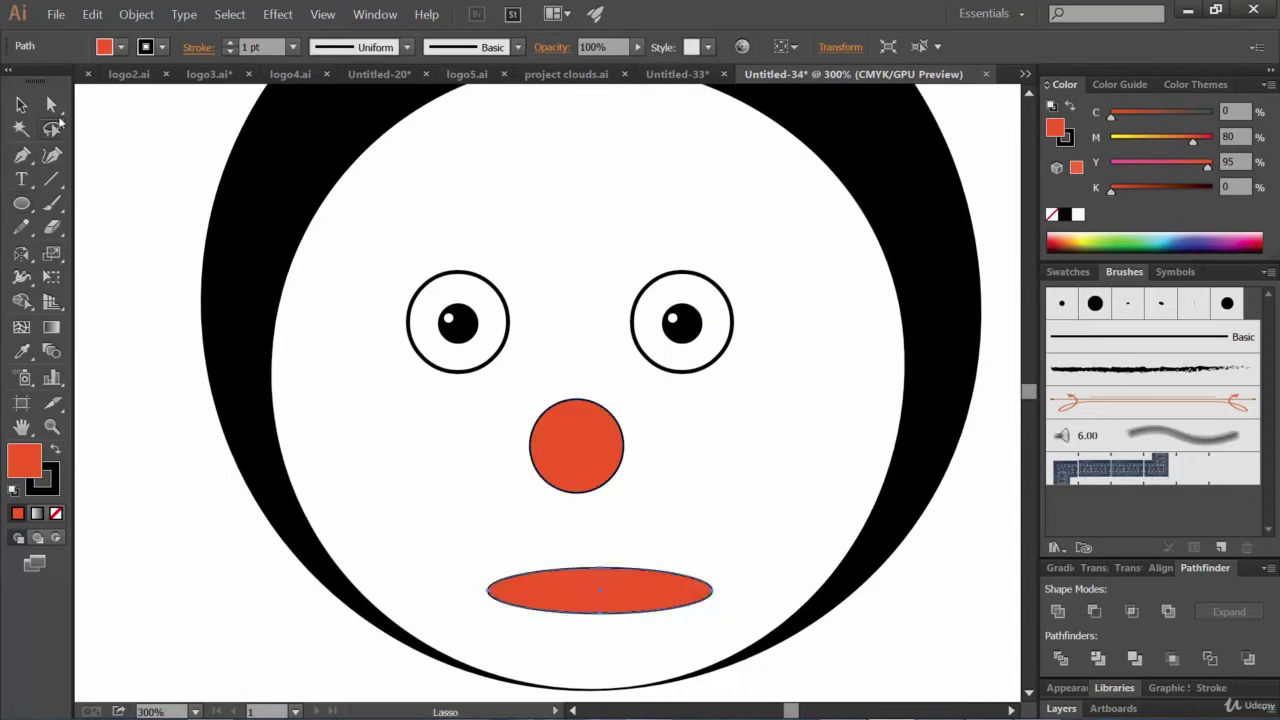
pyautogui.click(52, 105)
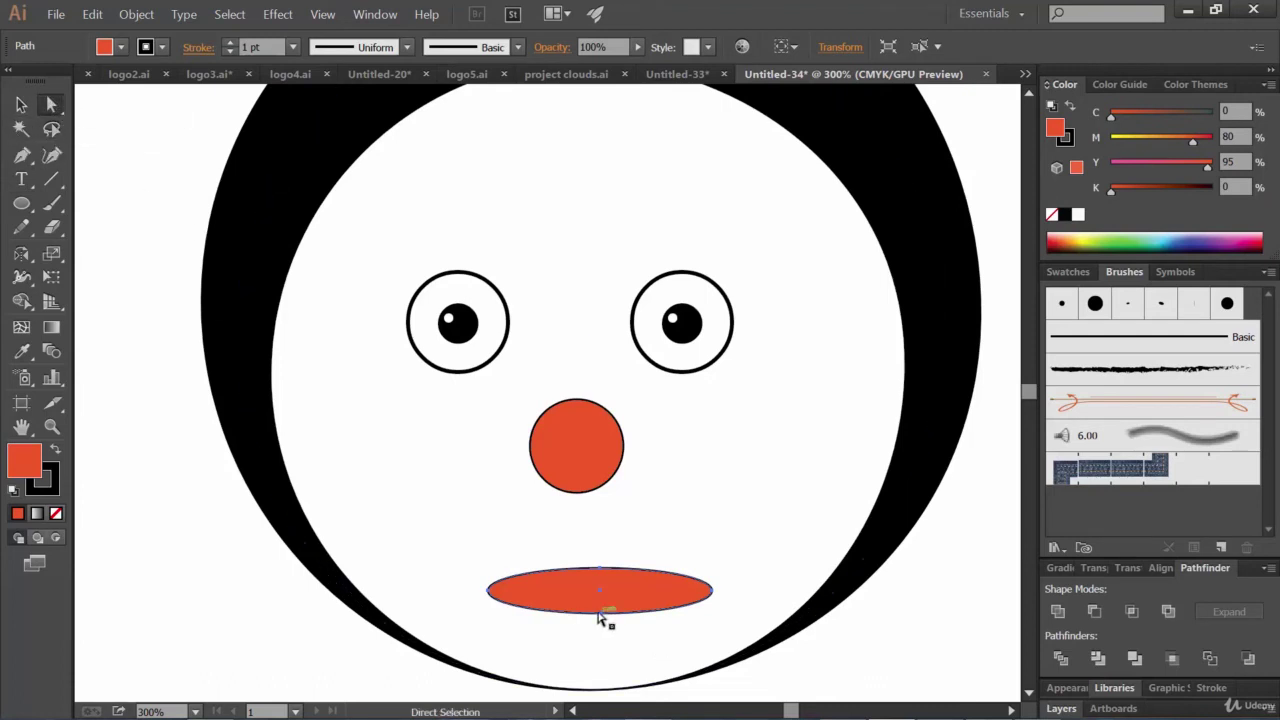
pyautogui.click(599, 613)
pyautogui.click(599, 613)
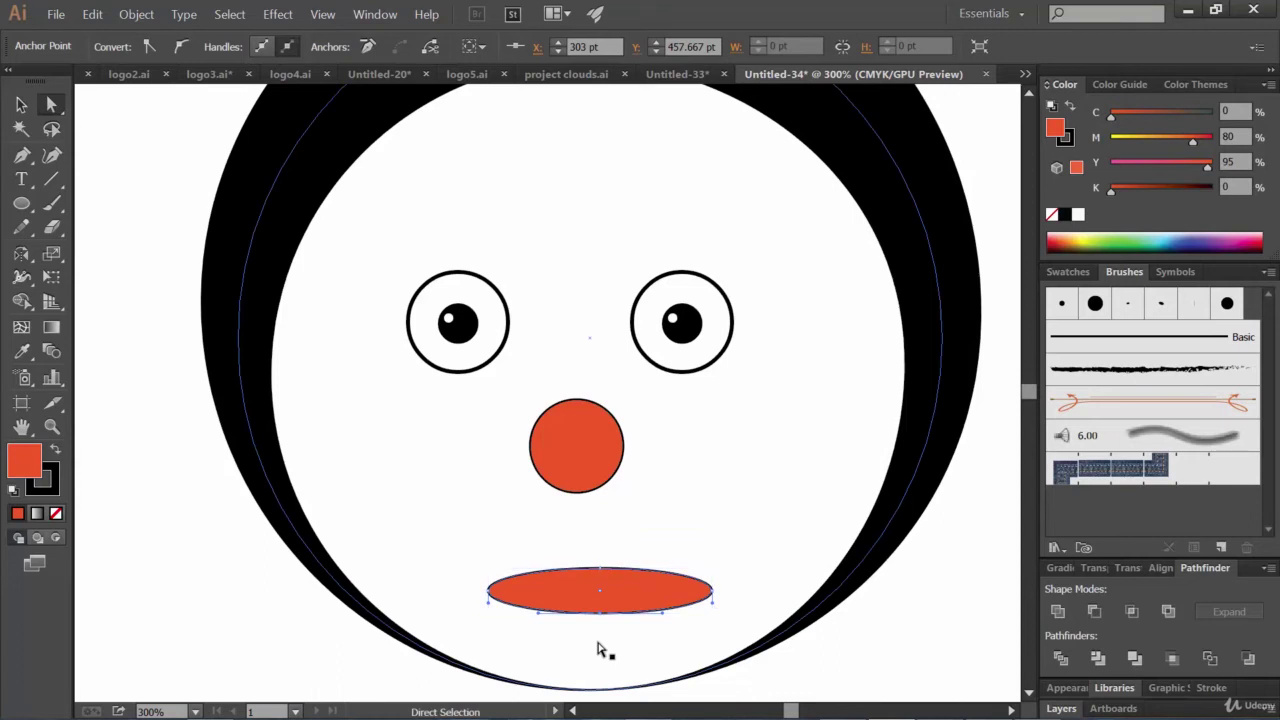
pyautogui.hotkey('shift', 'Down')
pyautogui.hotkey('shift', 'Down')
pyautogui.hotkey('shift', 'Down')
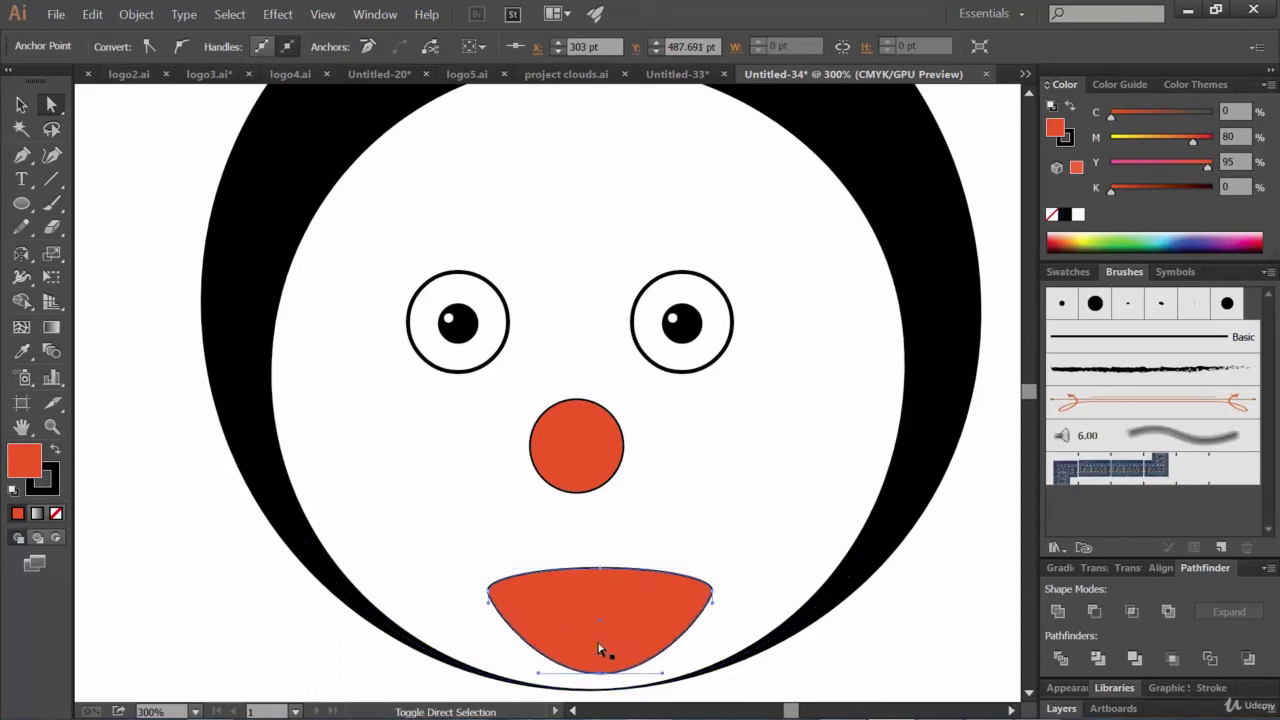
# Move the nose slightly up toward the eyes and the mouth up and slightly left, centred in the face.
pyautogui.press('v')
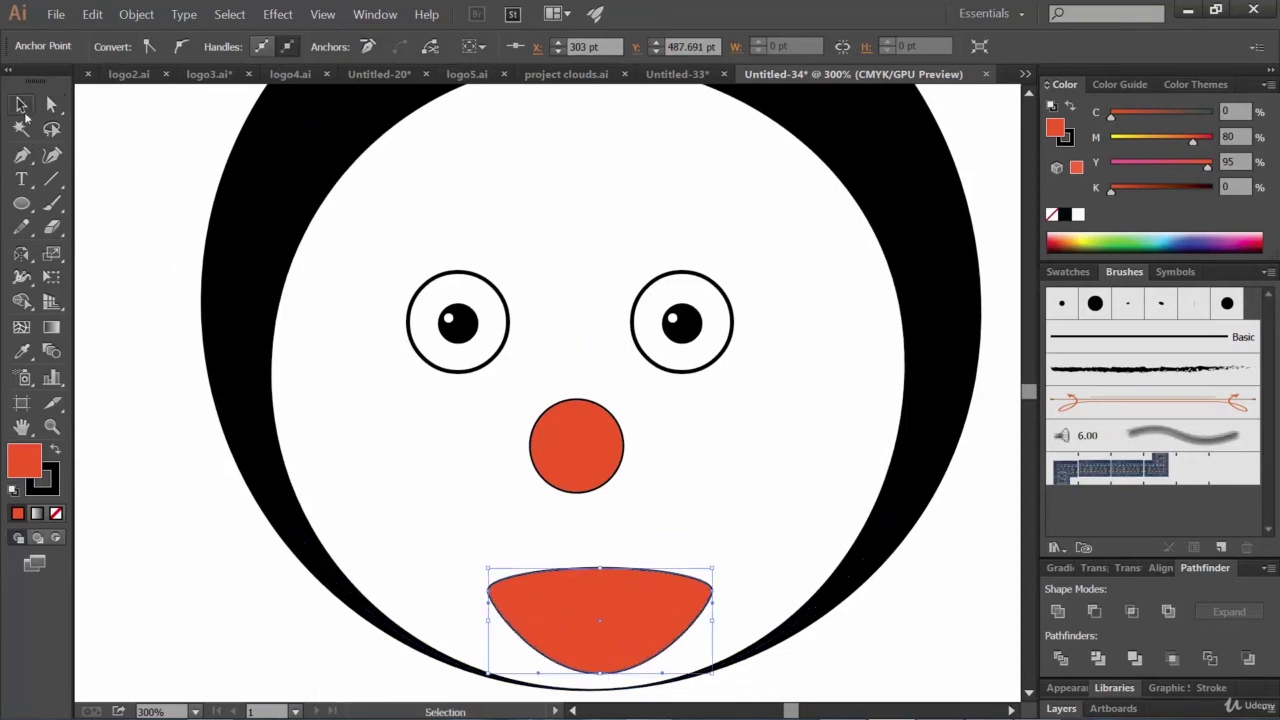
pyautogui.moveTo(645, 613); pyautogui.dragTo(634, 575)
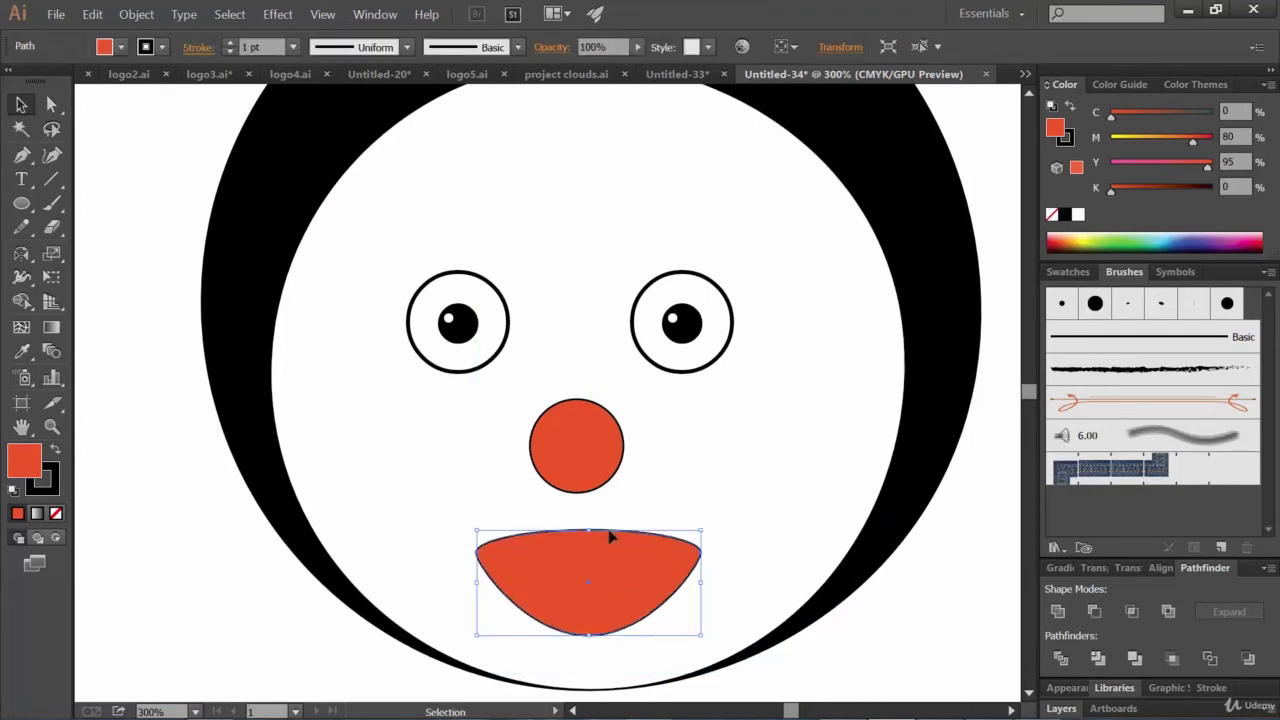
pyautogui.moveTo(588, 446); pyautogui.dragTo(594, 425)
pyautogui.moveTo(627, 590); pyautogui.dragTo(621, 583)
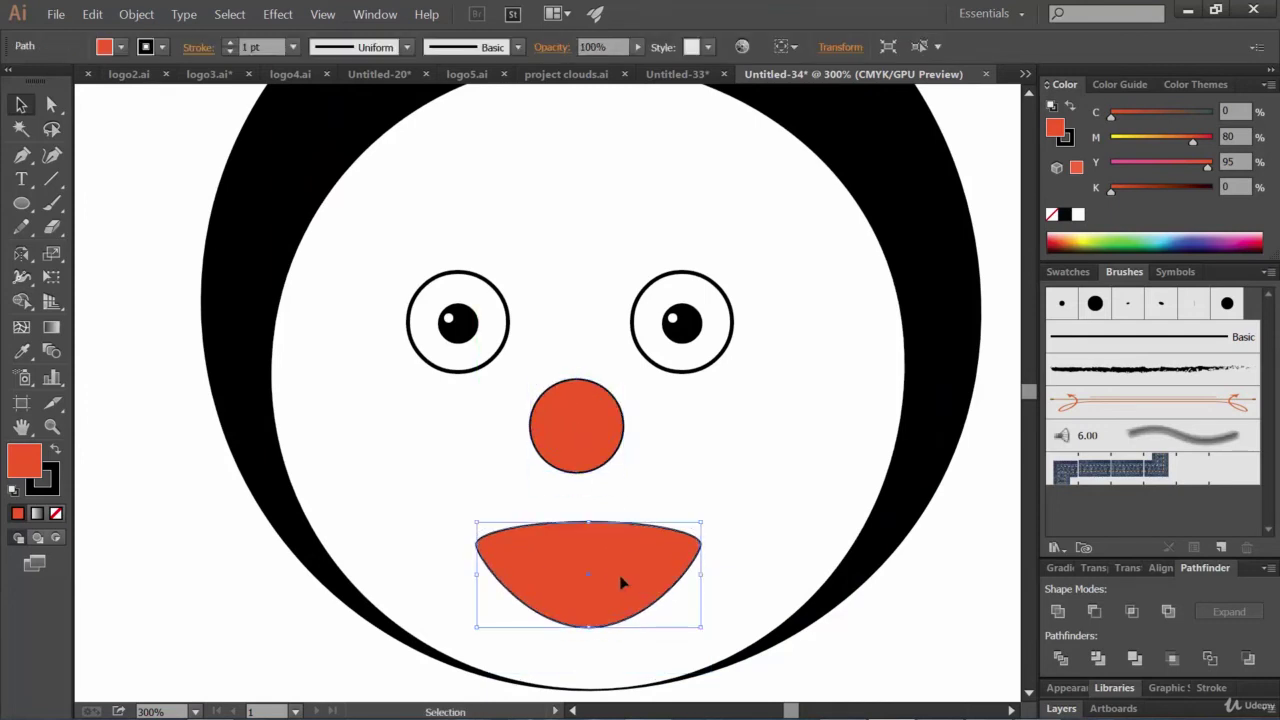
# Try white on the mouth, and fill it with the grey swatch C=0 M=0 Y=0 K=60.
pyautogui.click(122, 47)
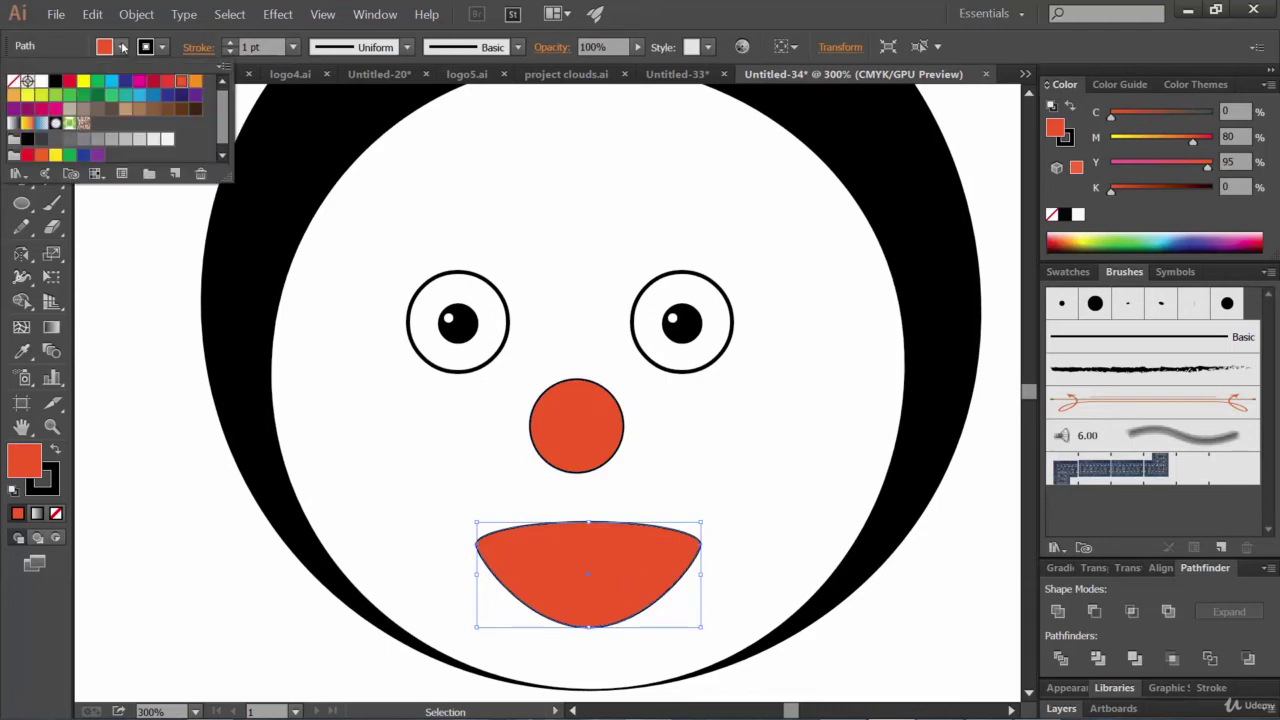
pyautogui.click(40, 83)
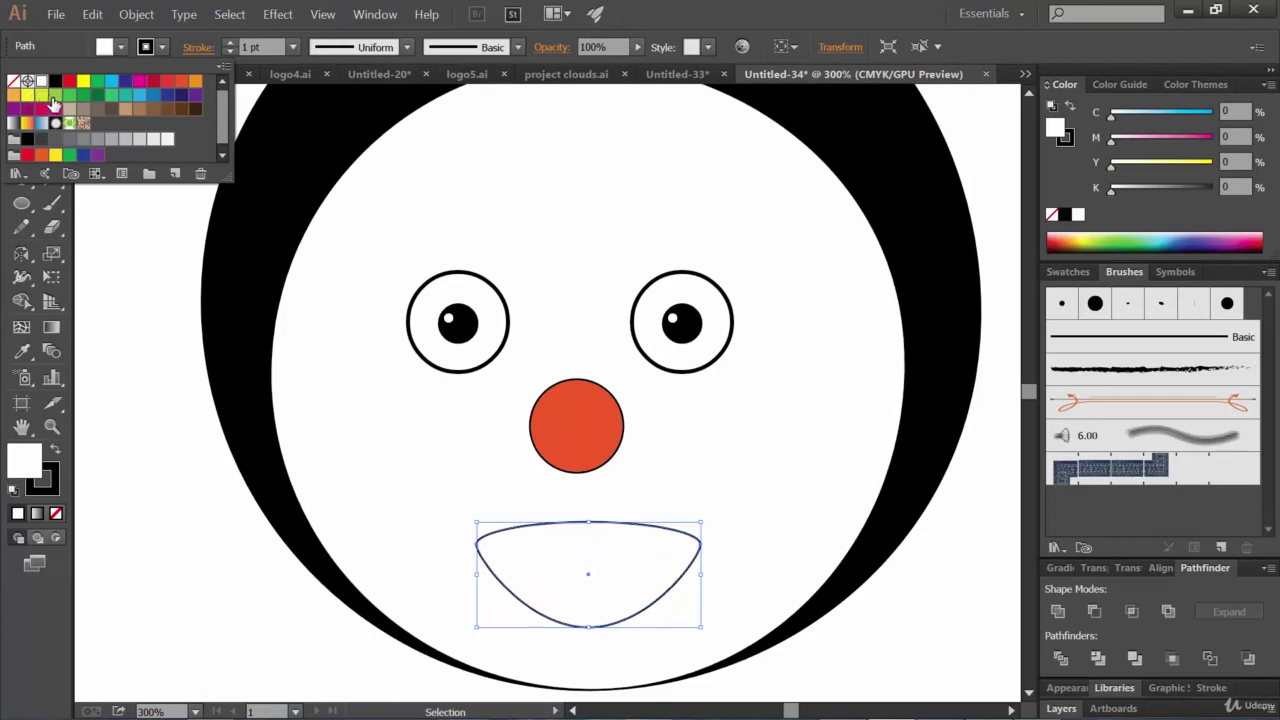
pyautogui.click(78, 139)
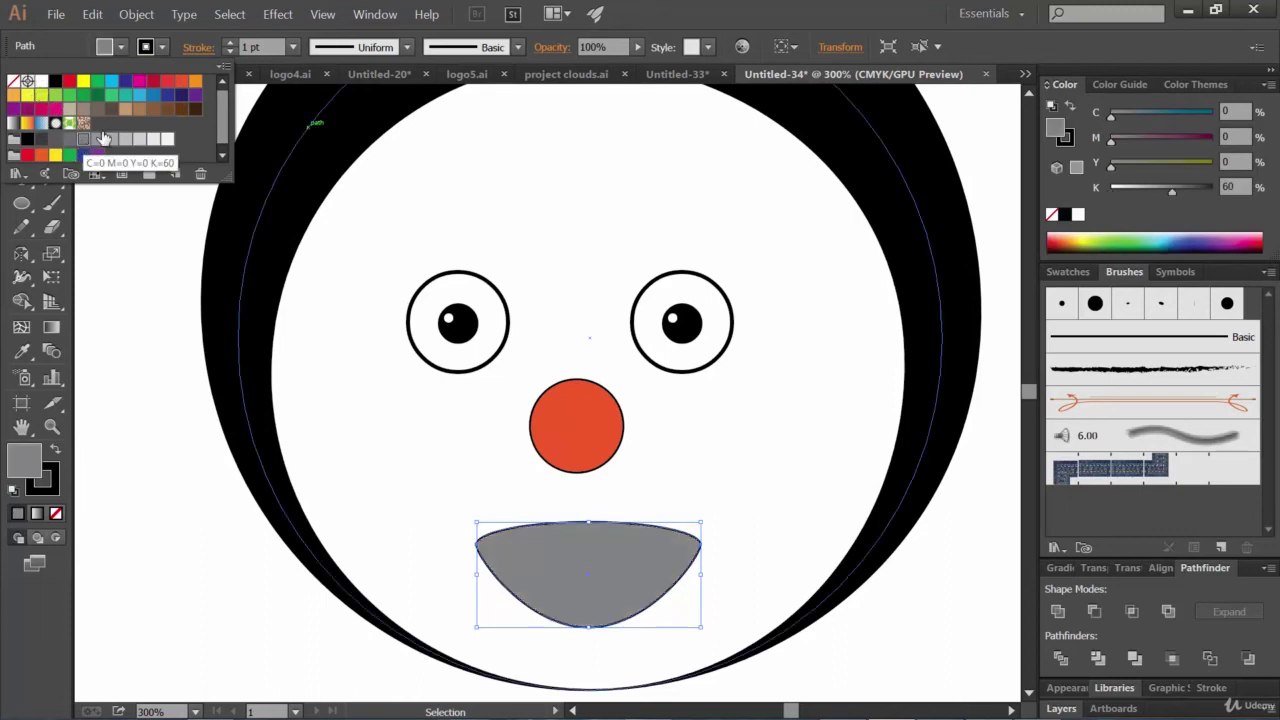
pyautogui.click(765, 6)
pyautogui.click(786, 268)
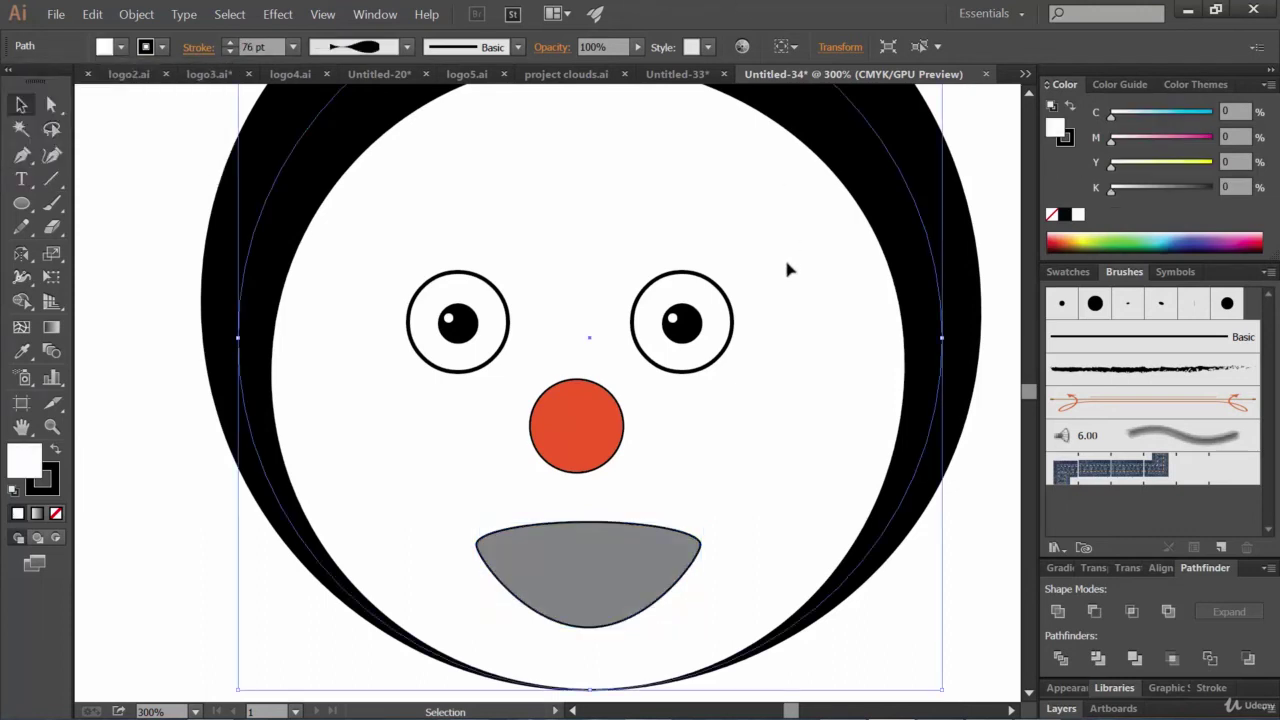
# Paint a peaked eyebrow above the left eye with the 5 pt. Round brush, undoing the first smooth arch and redrawing it.
pyautogui.click(52, 204)
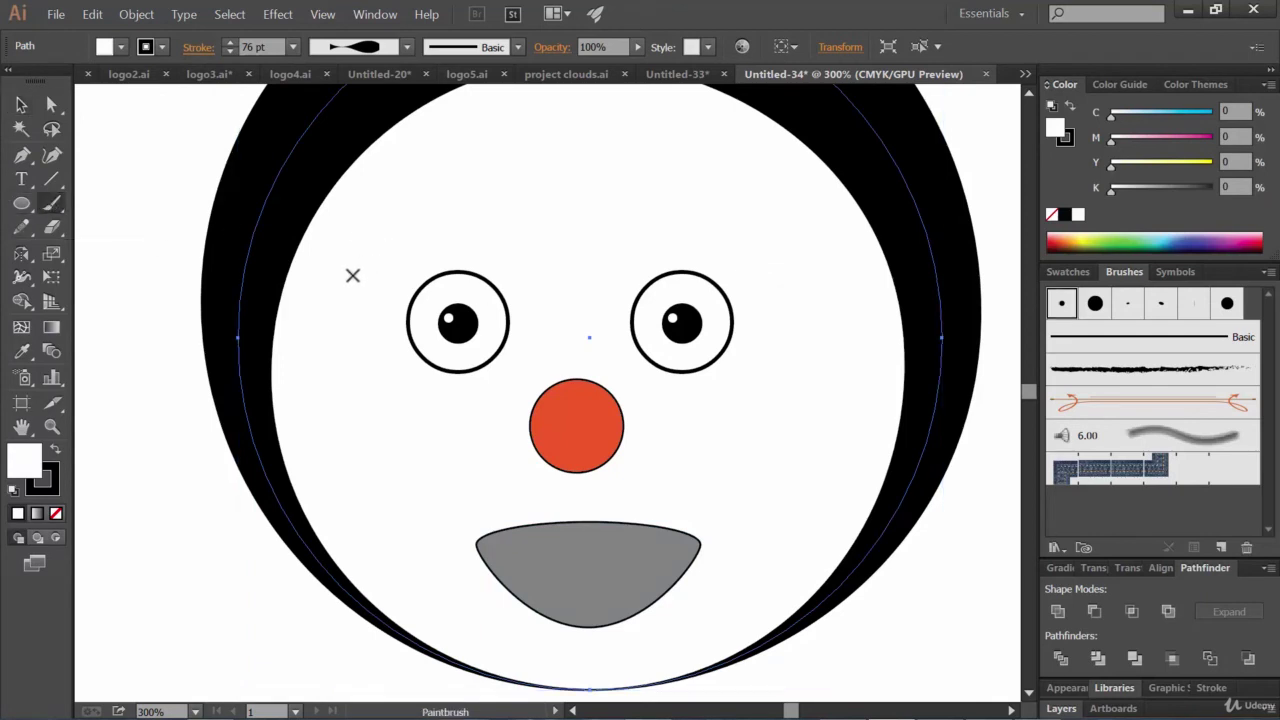
pyautogui.moveTo(352, 275)
pyautogui.mouseDown()
pyautogui.moveTo(400, 243)
pyautogui.moveTo(465, 241)
pyautogui.moveTo(512, 261)
pyautogui.mouseUp()
pyautogui.hotkey('ctrl', 'z')
pyautogui.hotkey('ctrl', 'z')
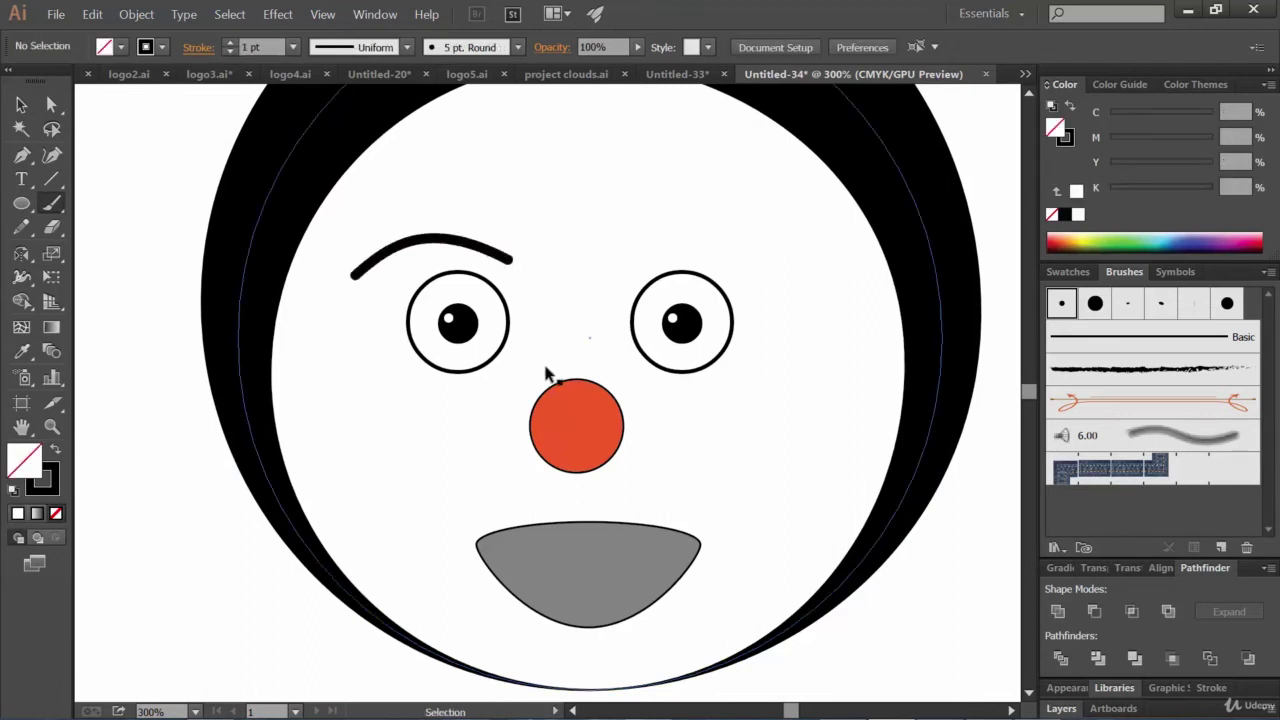
pyautogui.moveTo(347, 278)
pyautogui.mouseDown()
pyautogui.moveTo(383, 229)
pyautogui.moveTo(420, 210)
pyautogui.moveTo(520, 256)
pyautogui.mouseUp()
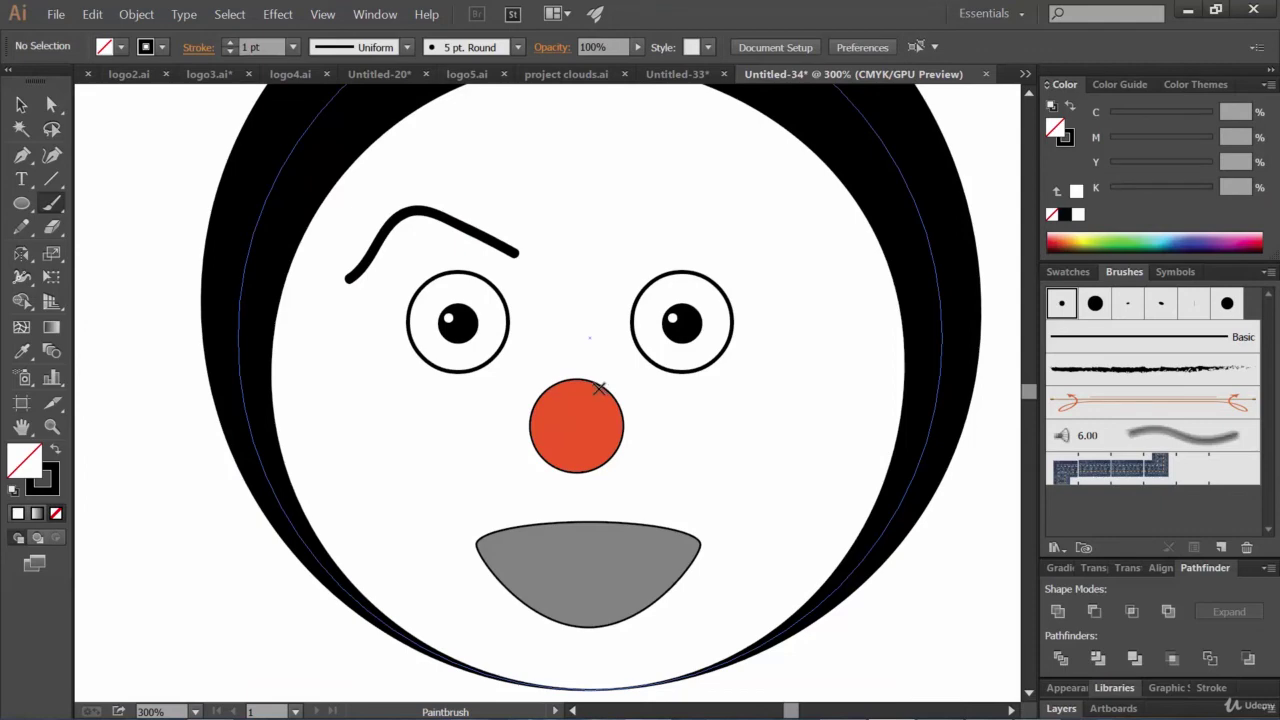
pyautogui.hotkey('ctrl', '-')
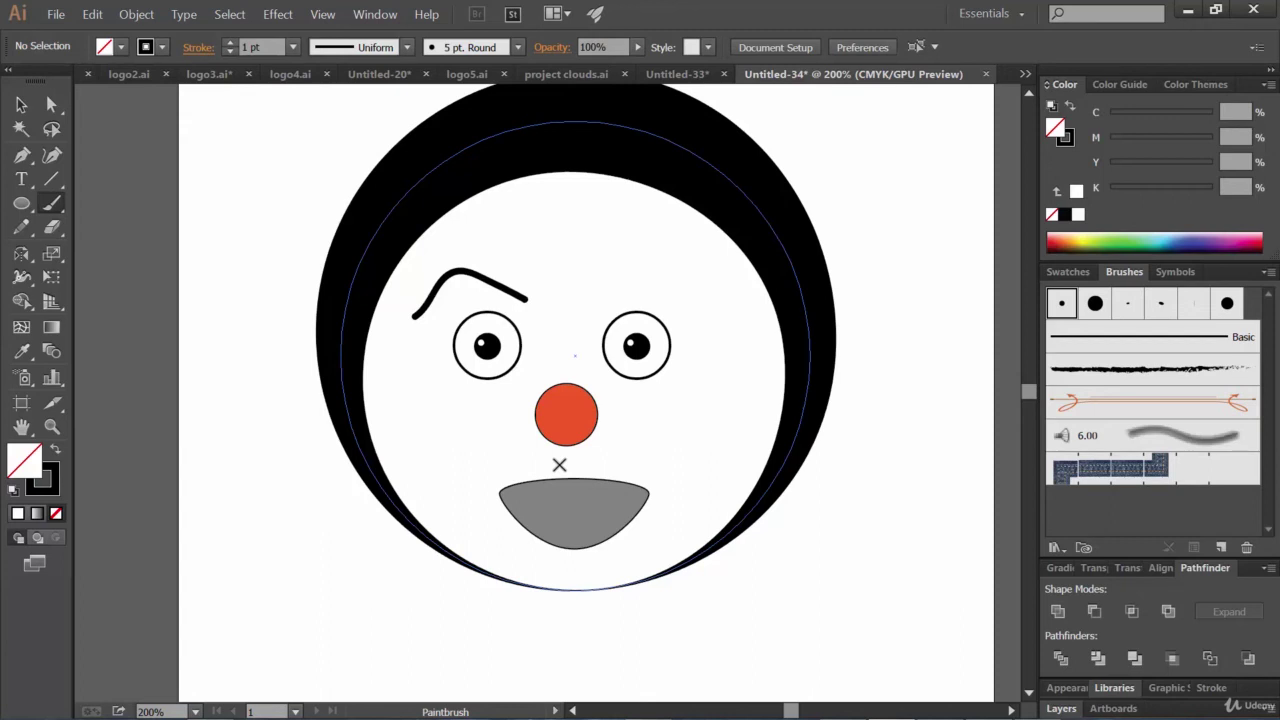
pyautogui.click(52, 204)
# Duplicate the left eyebrow above the right eye, nudge the copy slightly down and deselect it.
pyautogui.press('v')
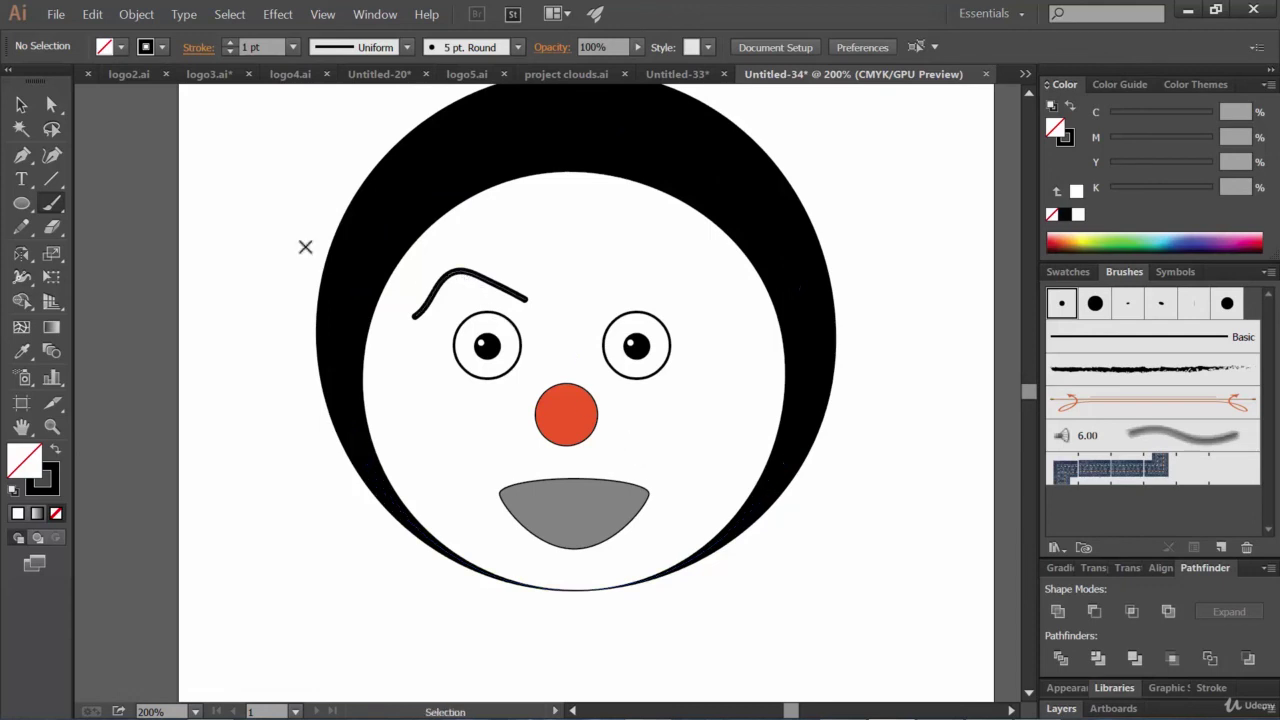
pyautogui.click(21, 104)
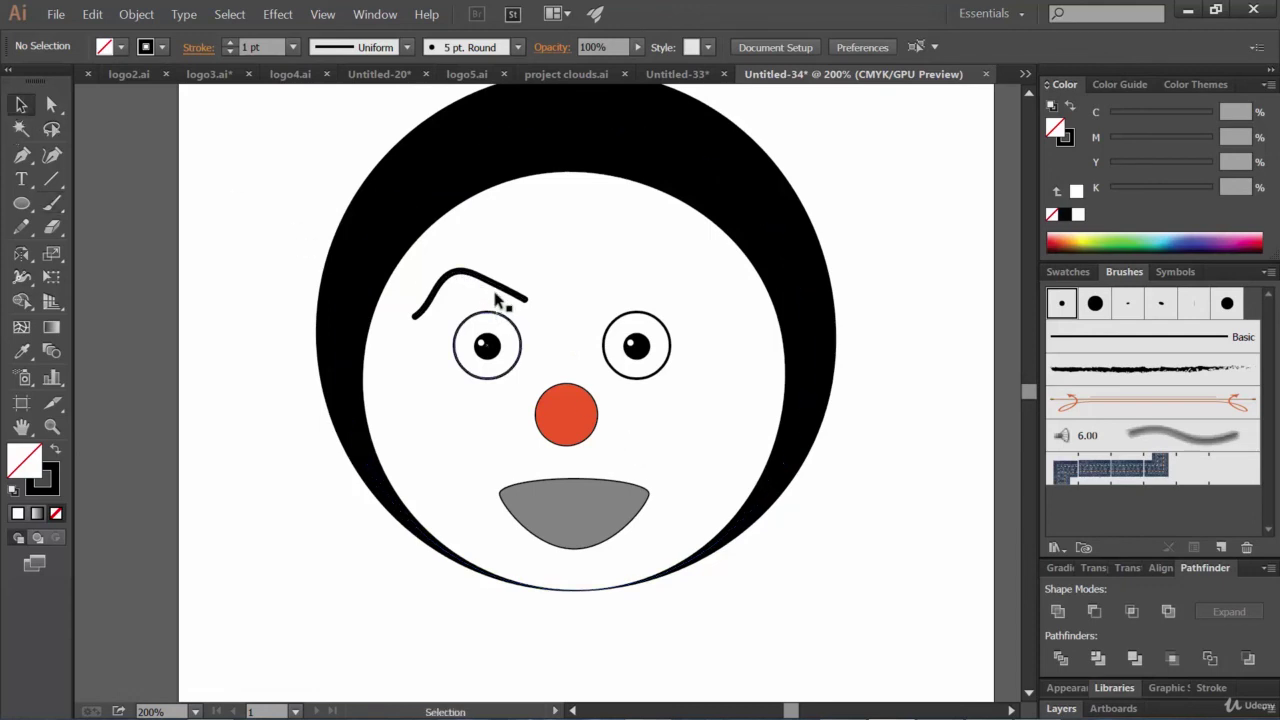
pyautogui.click(504, 287)
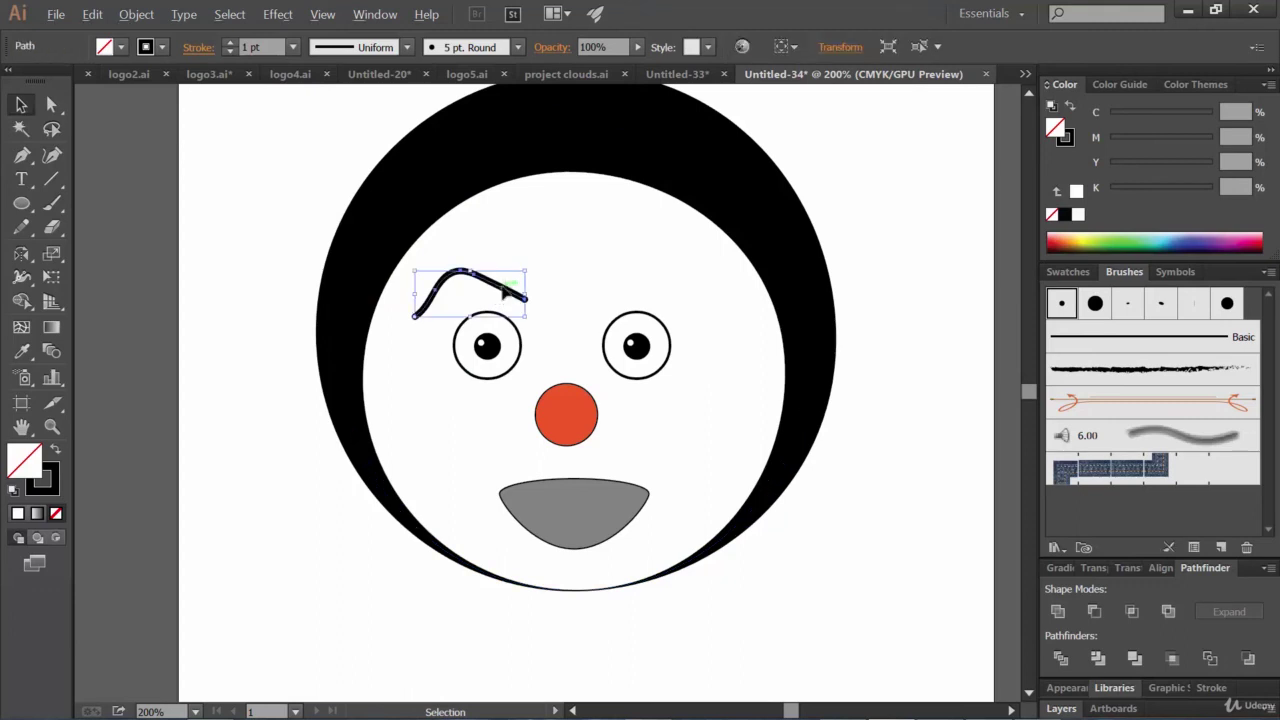
pyautogui.moveTo(506, 290); pyautogui.dragTo(672, 280)
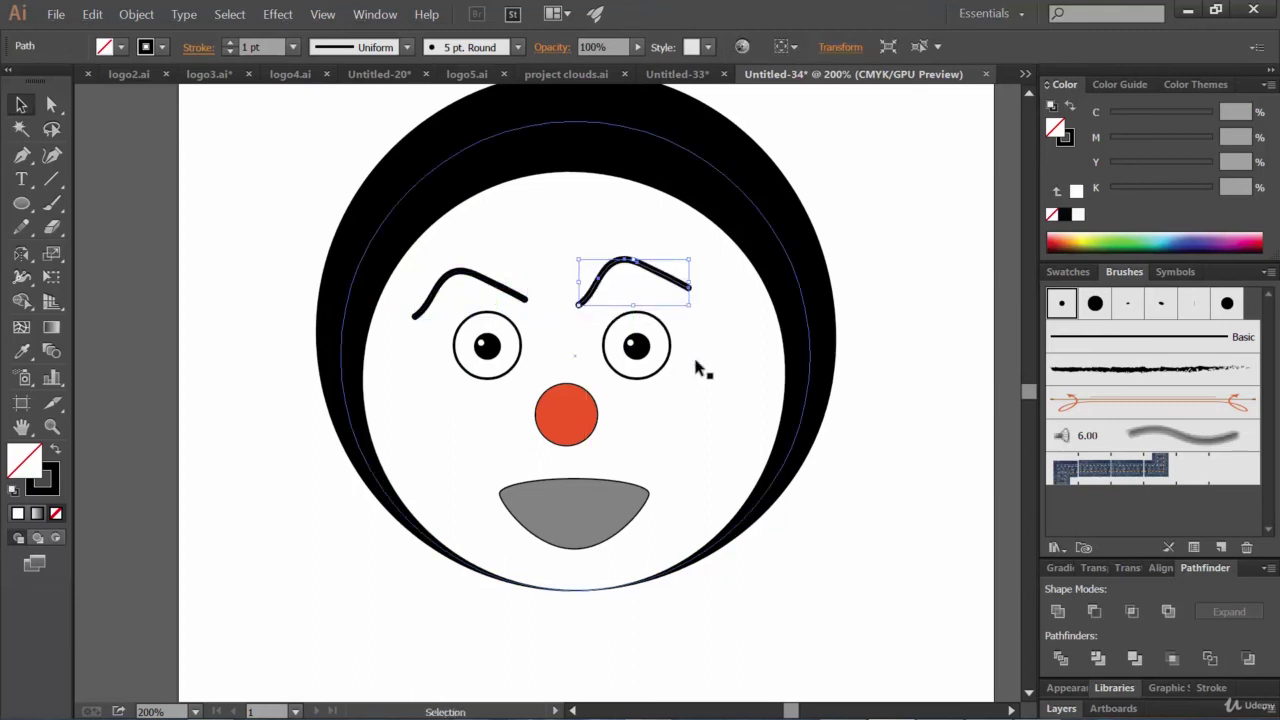
pyautogui.click(686, 283)
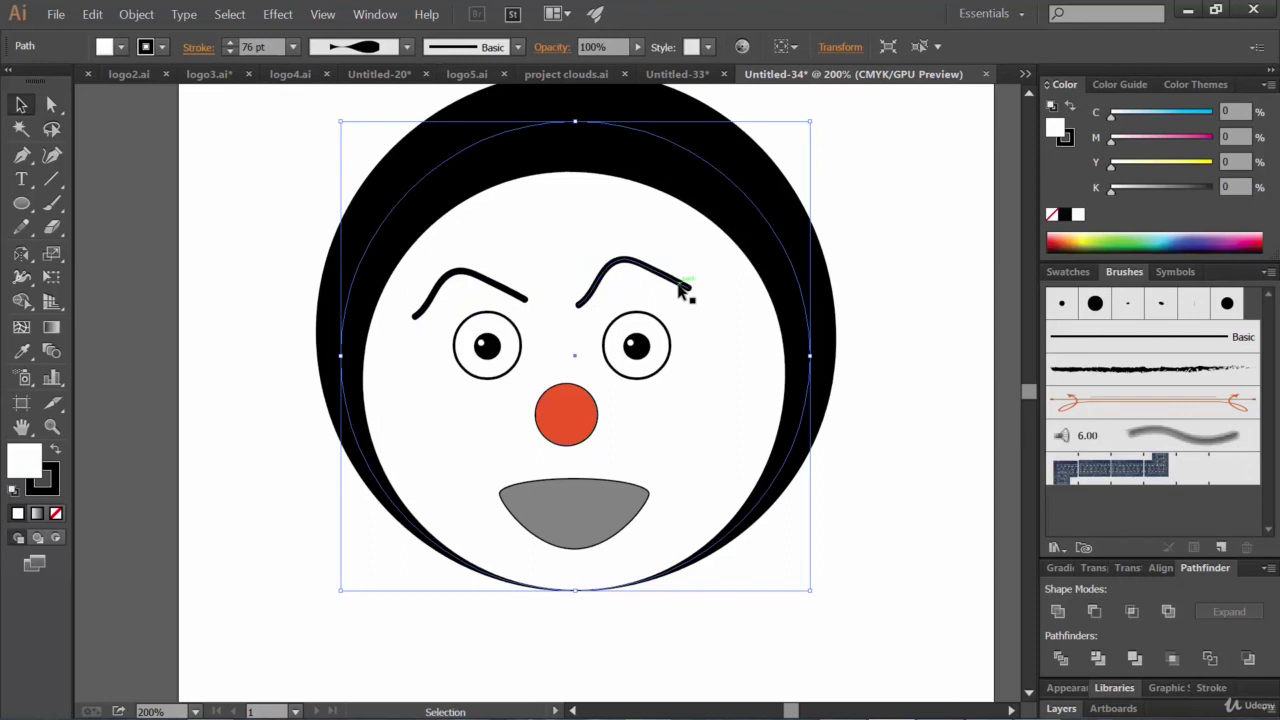
pyautogui.click(687, 289)
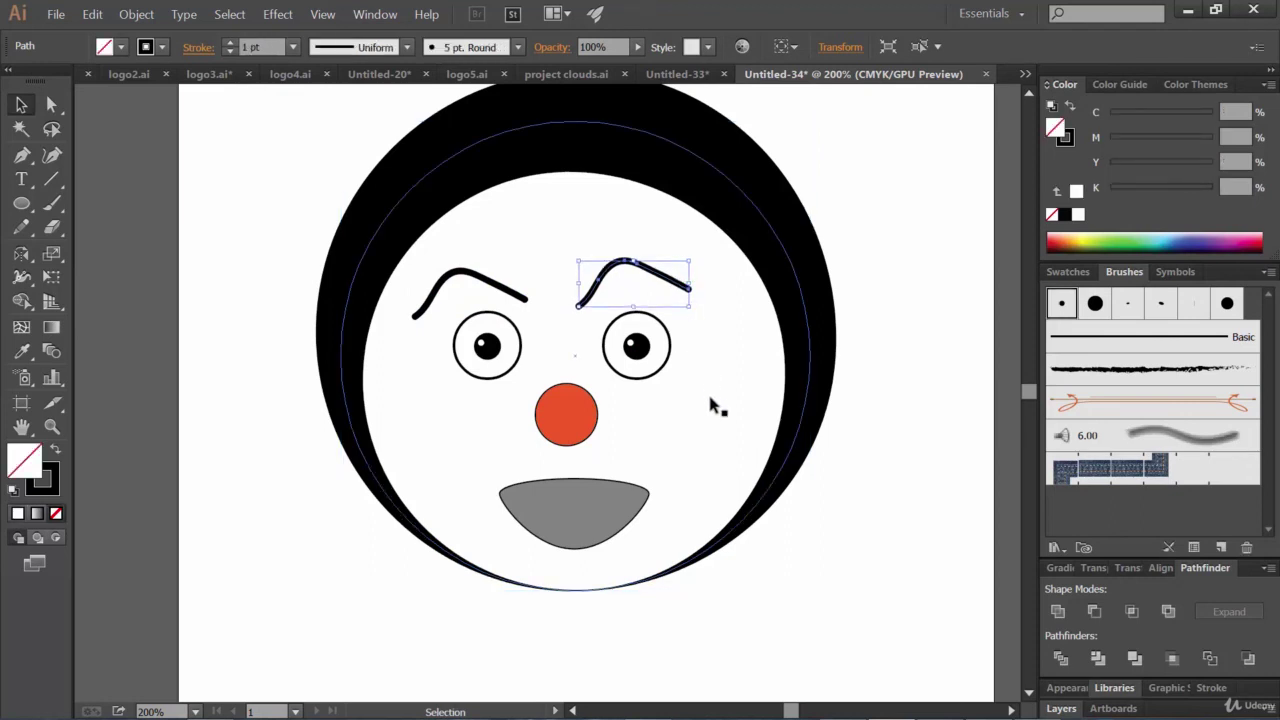
pyautogui.click(943, 517)
pyautogui.hotkey('ctrl', '-')
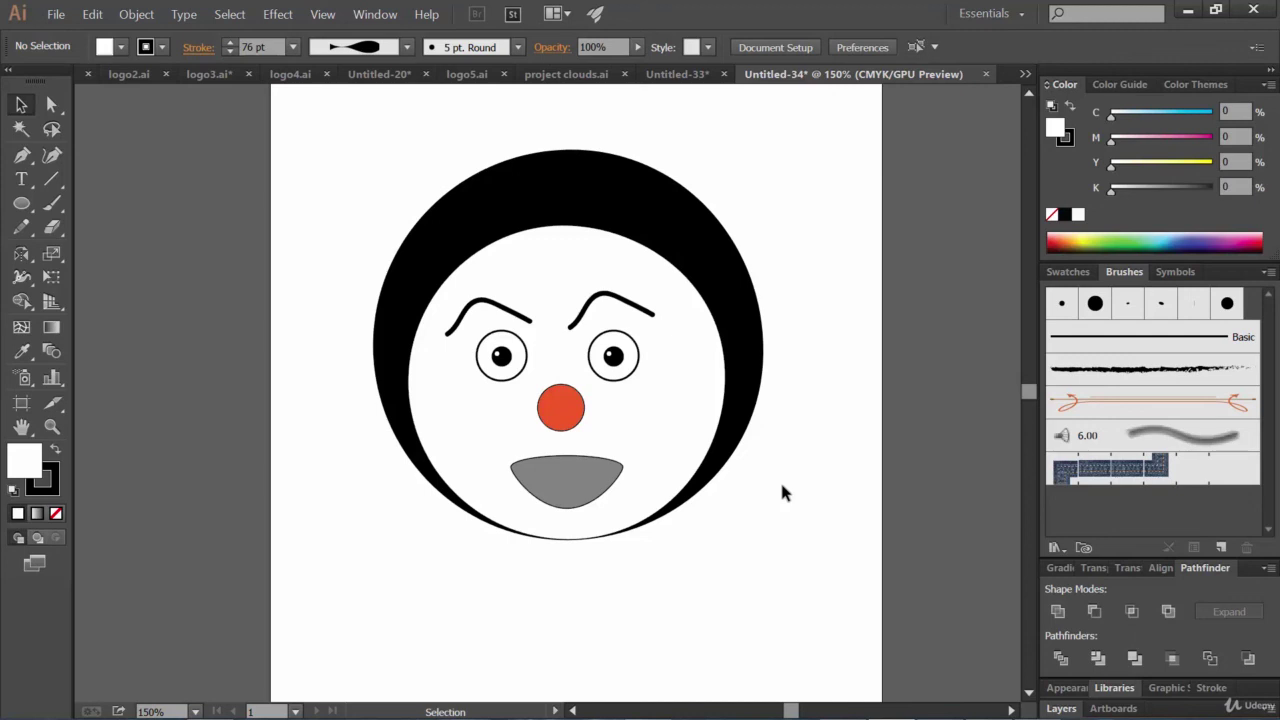
pyautogui.click(670, 76)
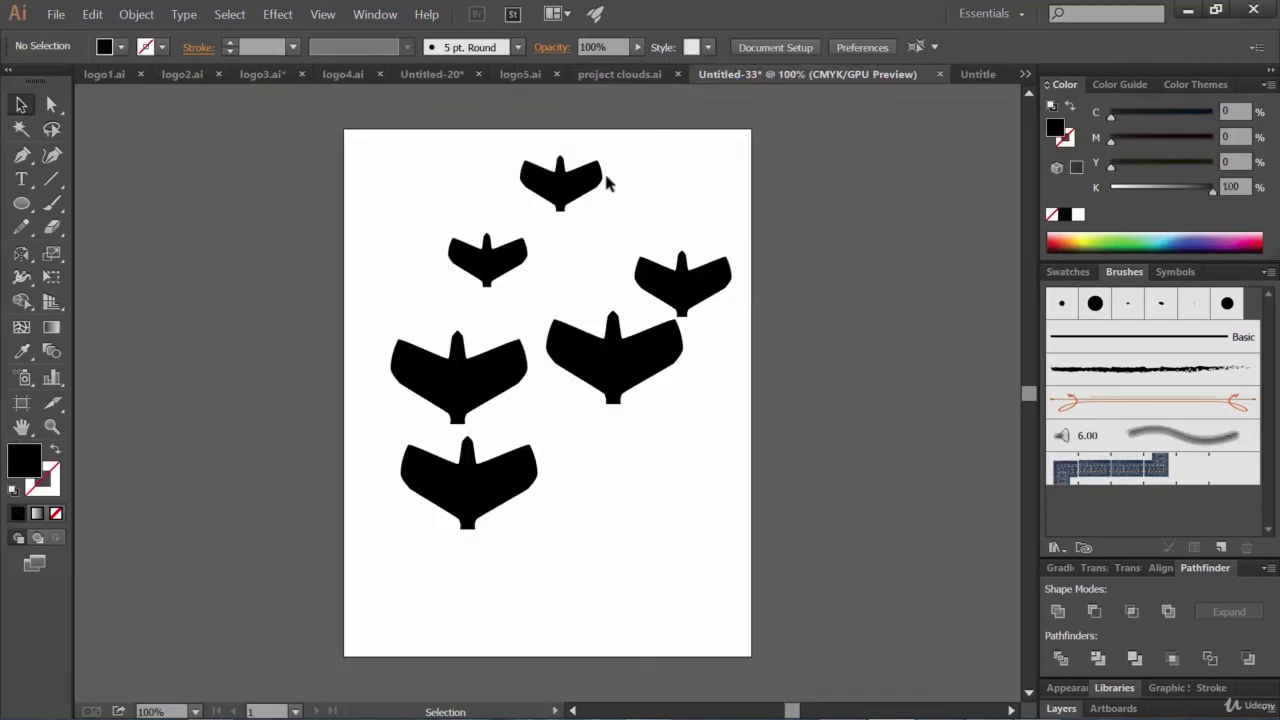
pyautogui.click(975, 79)
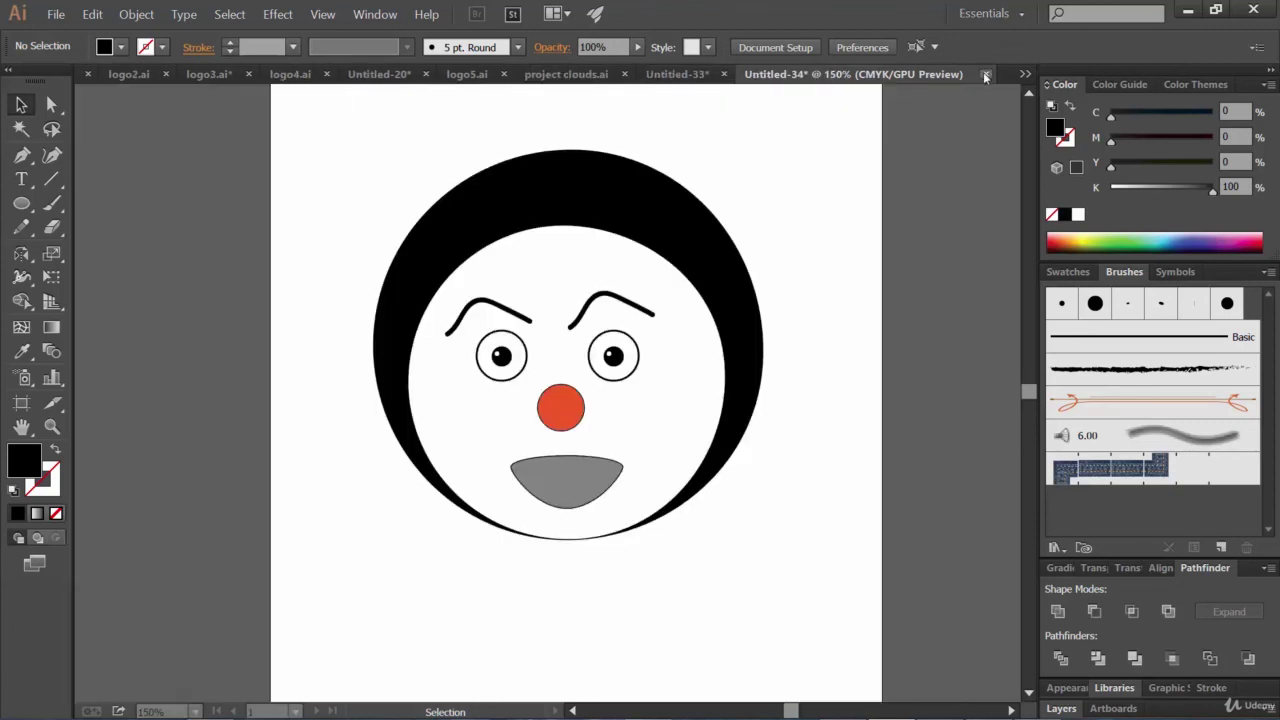